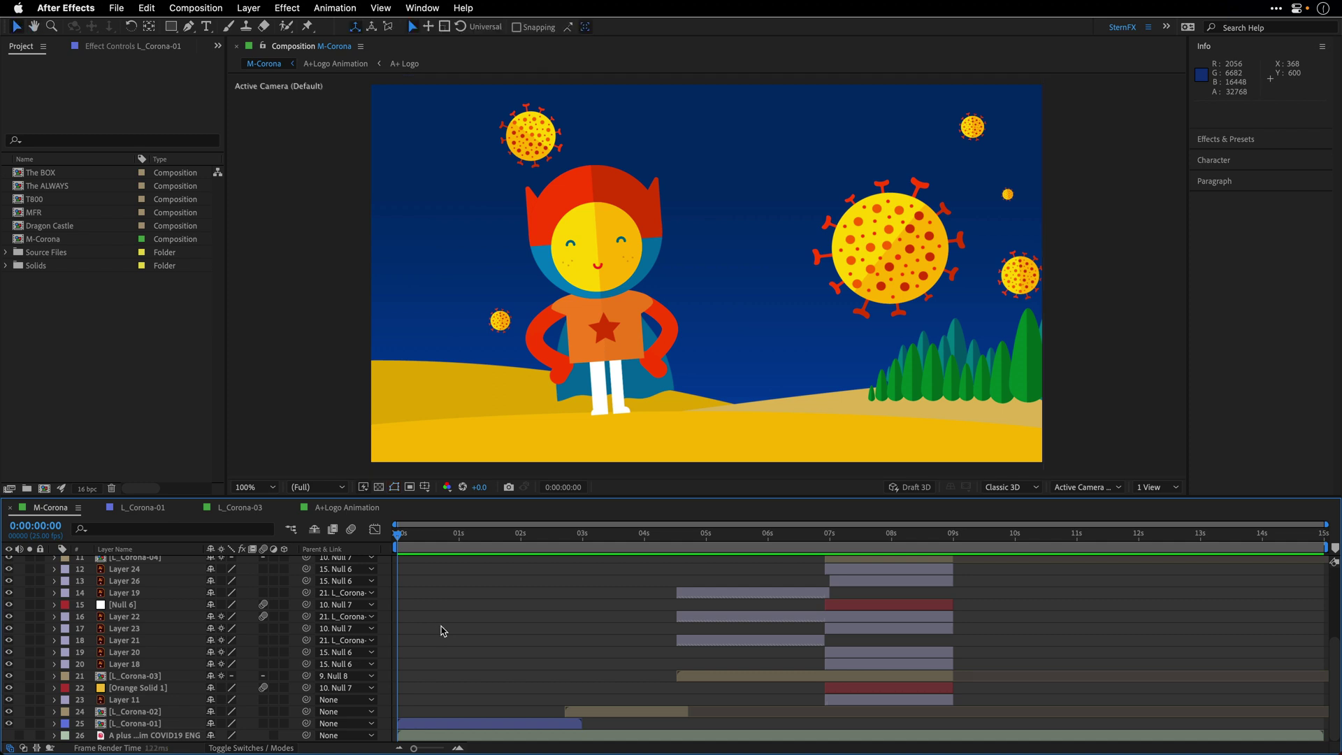
Play a RAM preview of the M-Corona composition through to the A+ GROW SMART logo
{"action": "key", "text": "space"}
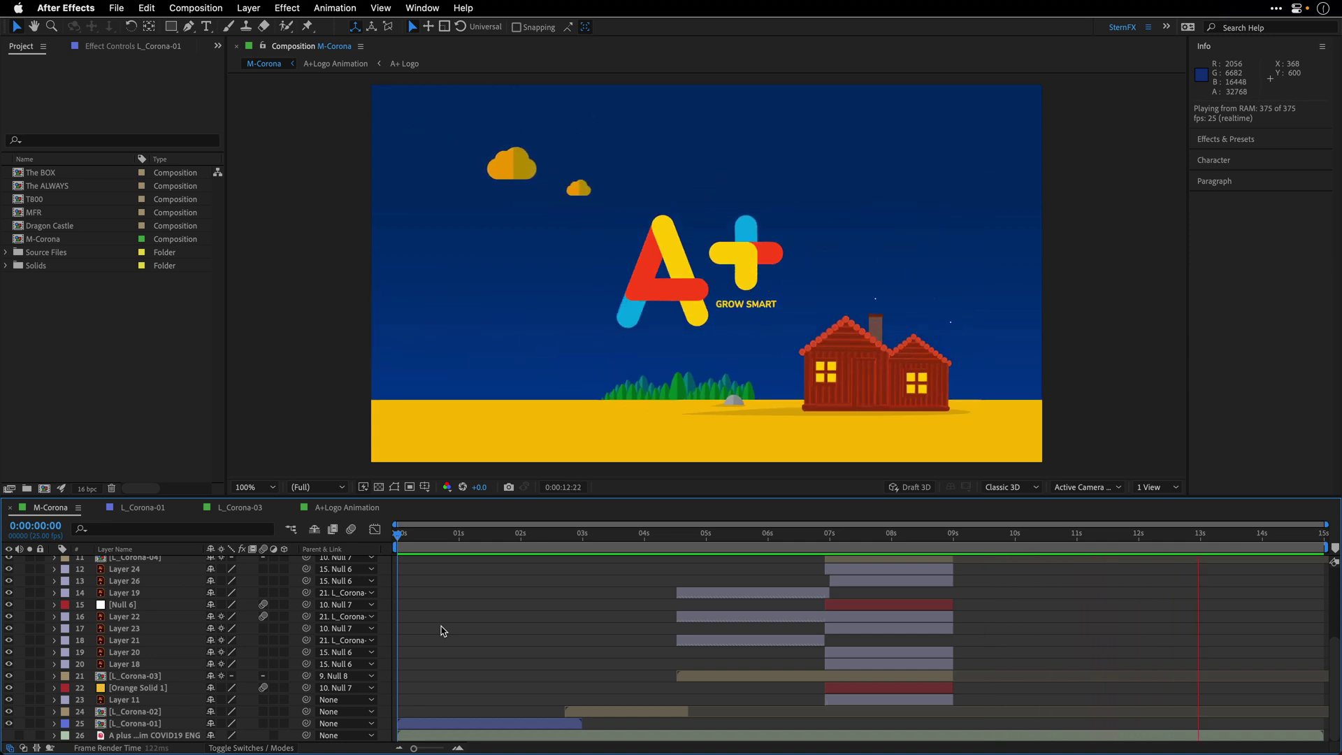
Stop the preview and purge all cached frames with Edit > Purge > All Memory
{"action": "key", "text": "space"}
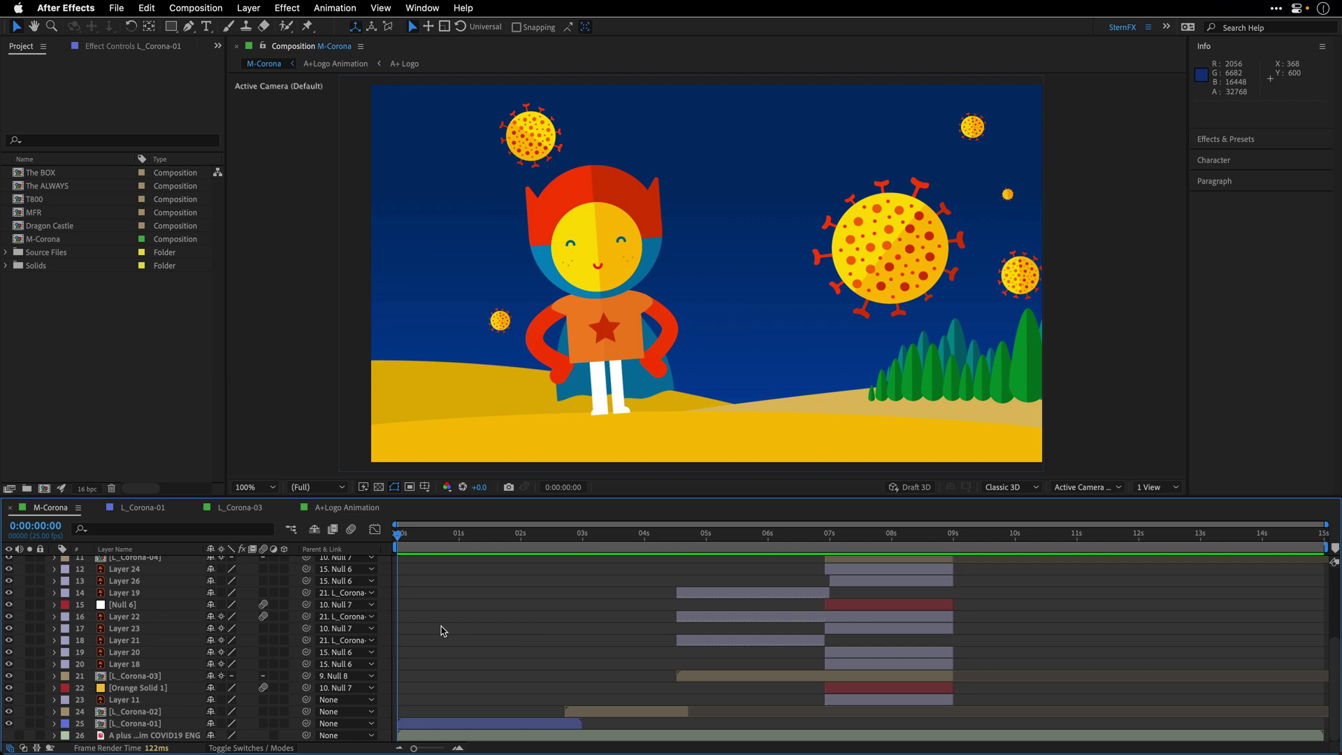
{"action": "left_click", "coordinate": [154, 7]}
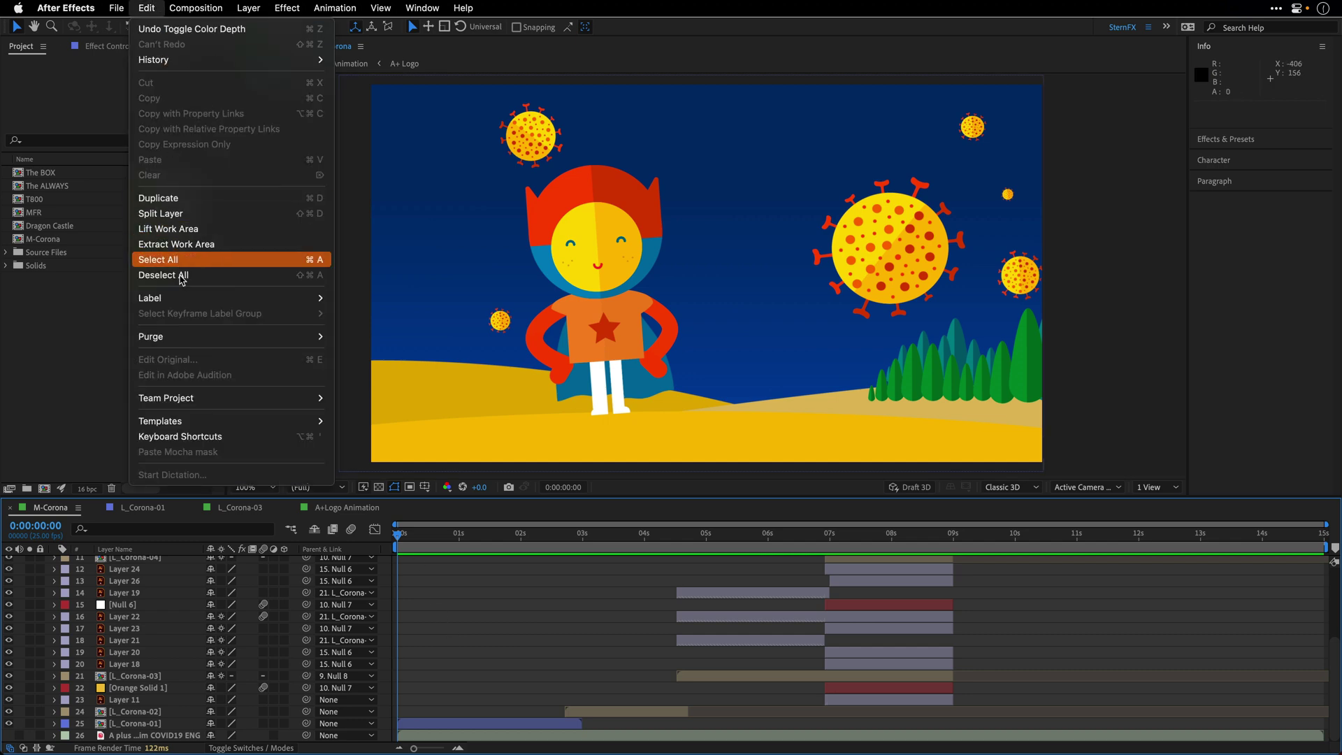
{"action": "mouse_move", "coordinate": [200, 336]}
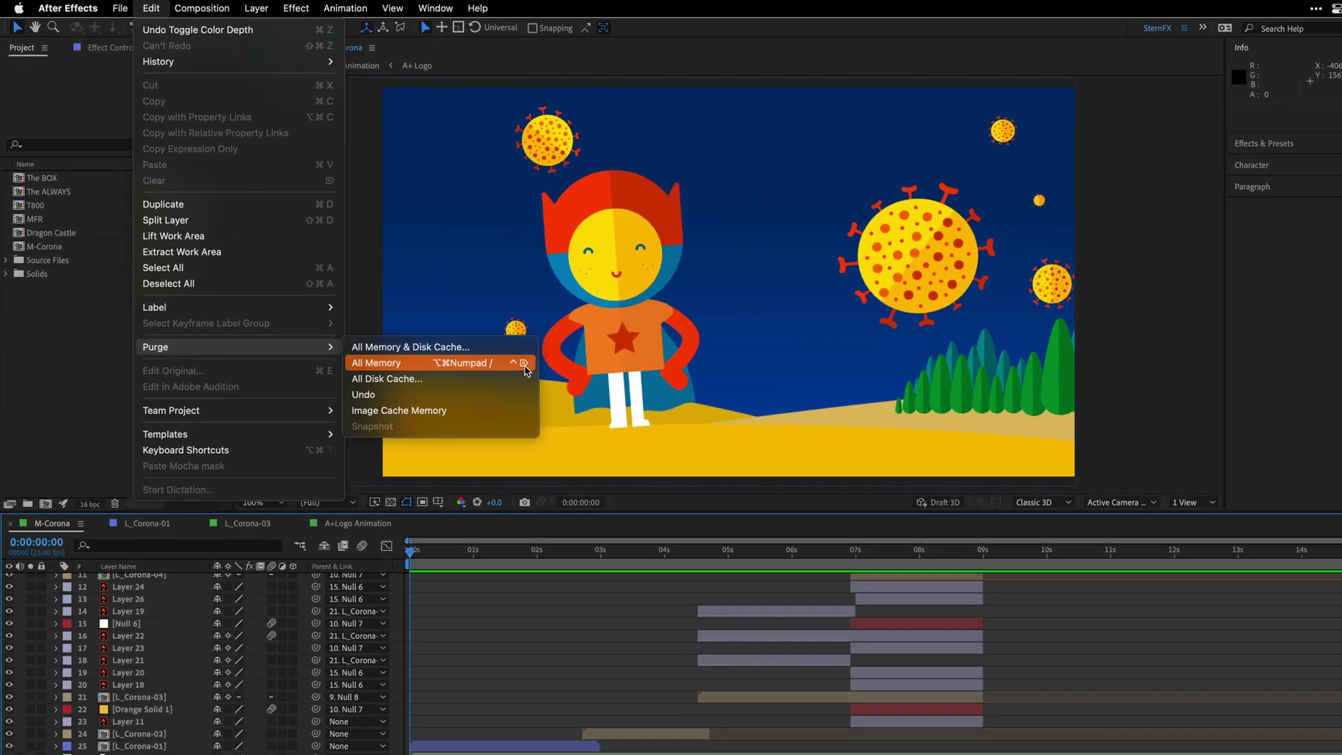
{"action": "left_click", "coordinate": [763, 530]}
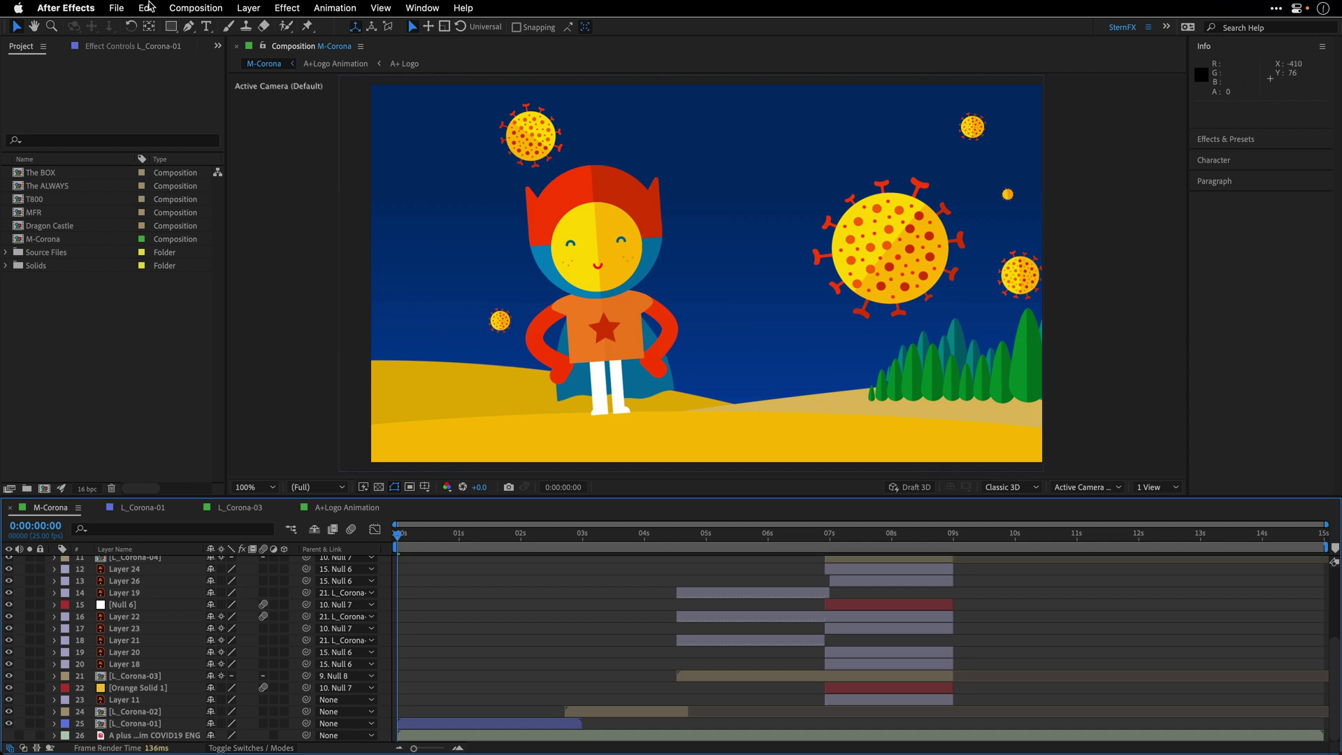
Toggle Composition > Preview > Cache Frames When Idle
{"action": "left_click", "coordinate": [148, 7]}
{"action": "mouse_move", "coordinate": [178, 6]}
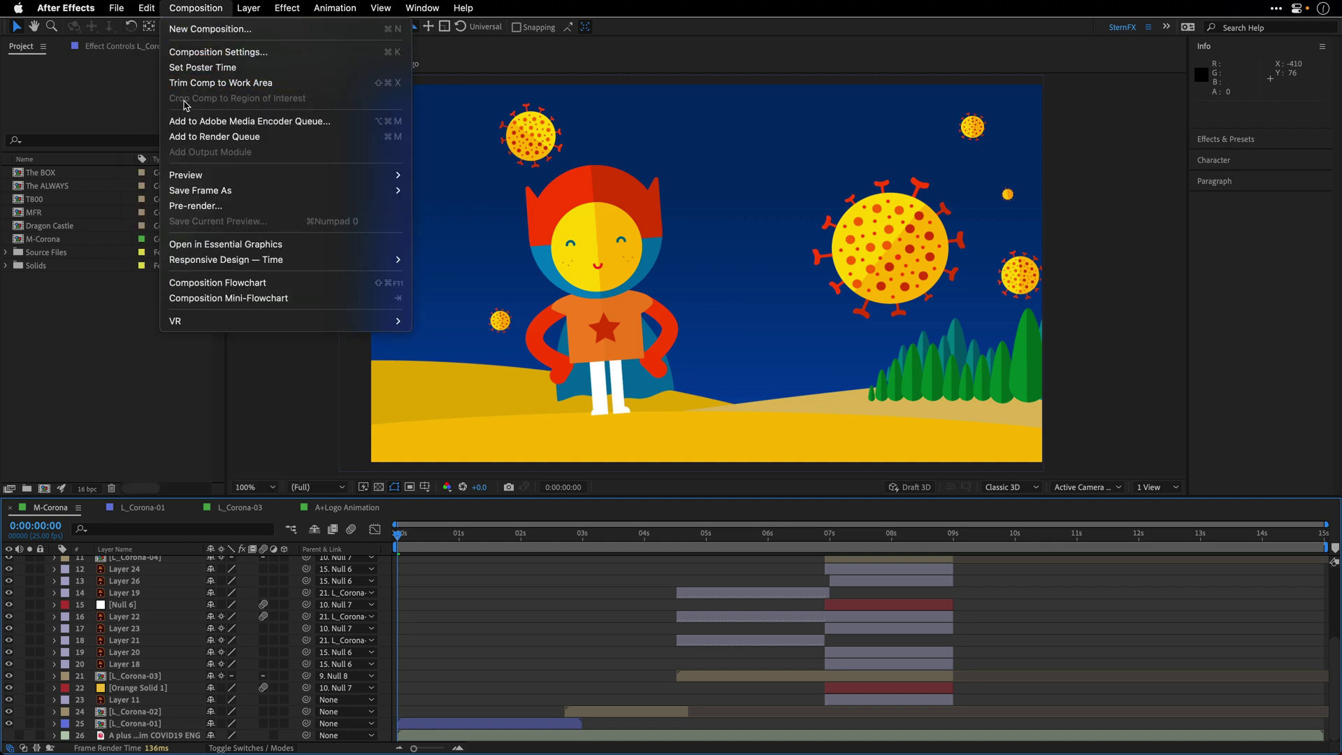
{"action": "mouse_move", "coordinate": [189, 178]}
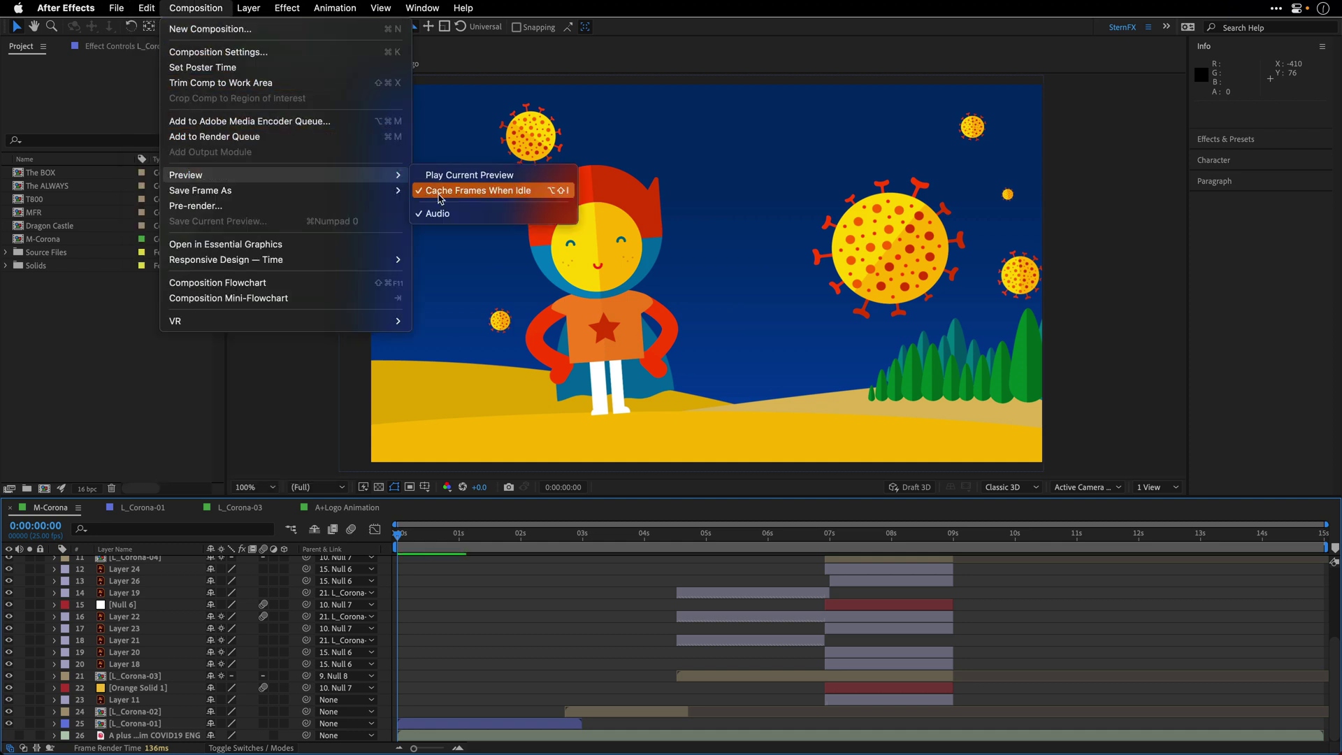
{"action": "left_click", "coordinate": [448, 191]}
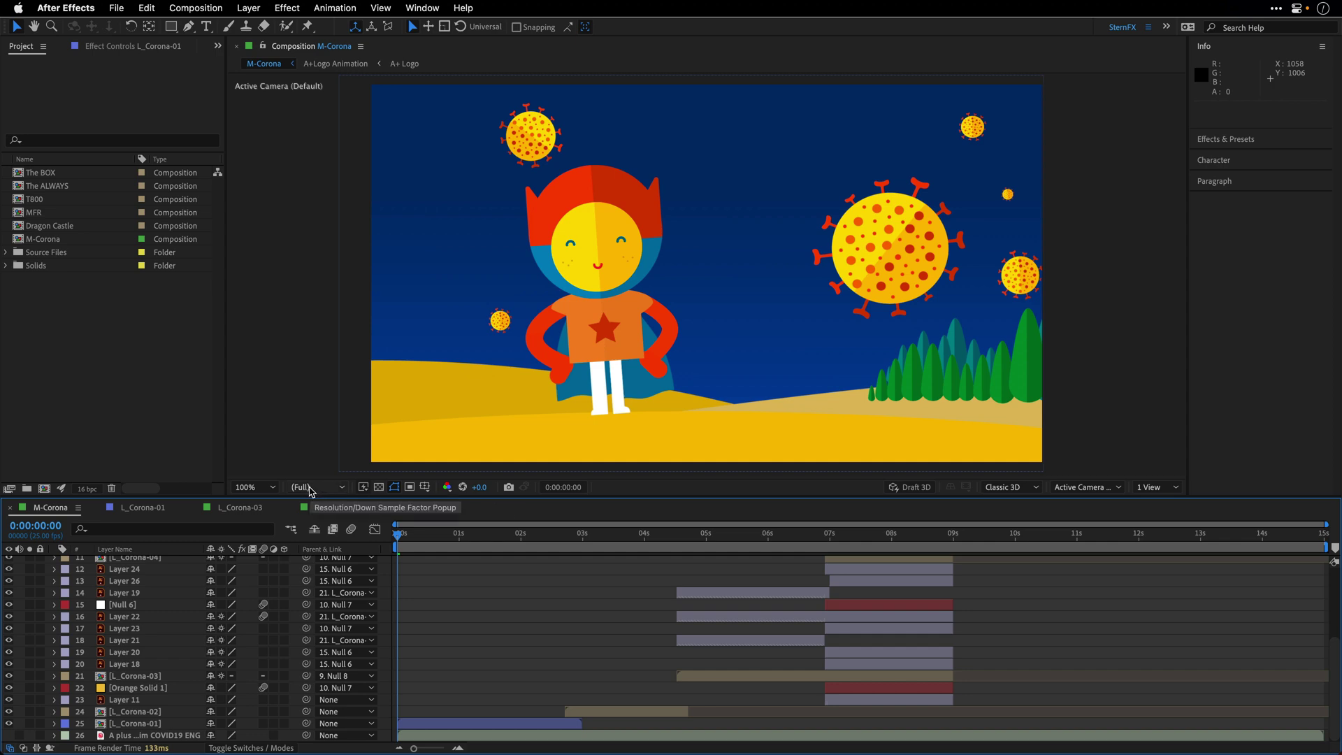
Set a Custom viewer resolution rendering every 4th pixel horizontally and vertically
{"action": "left_click", "coordinate": [313, 487]}
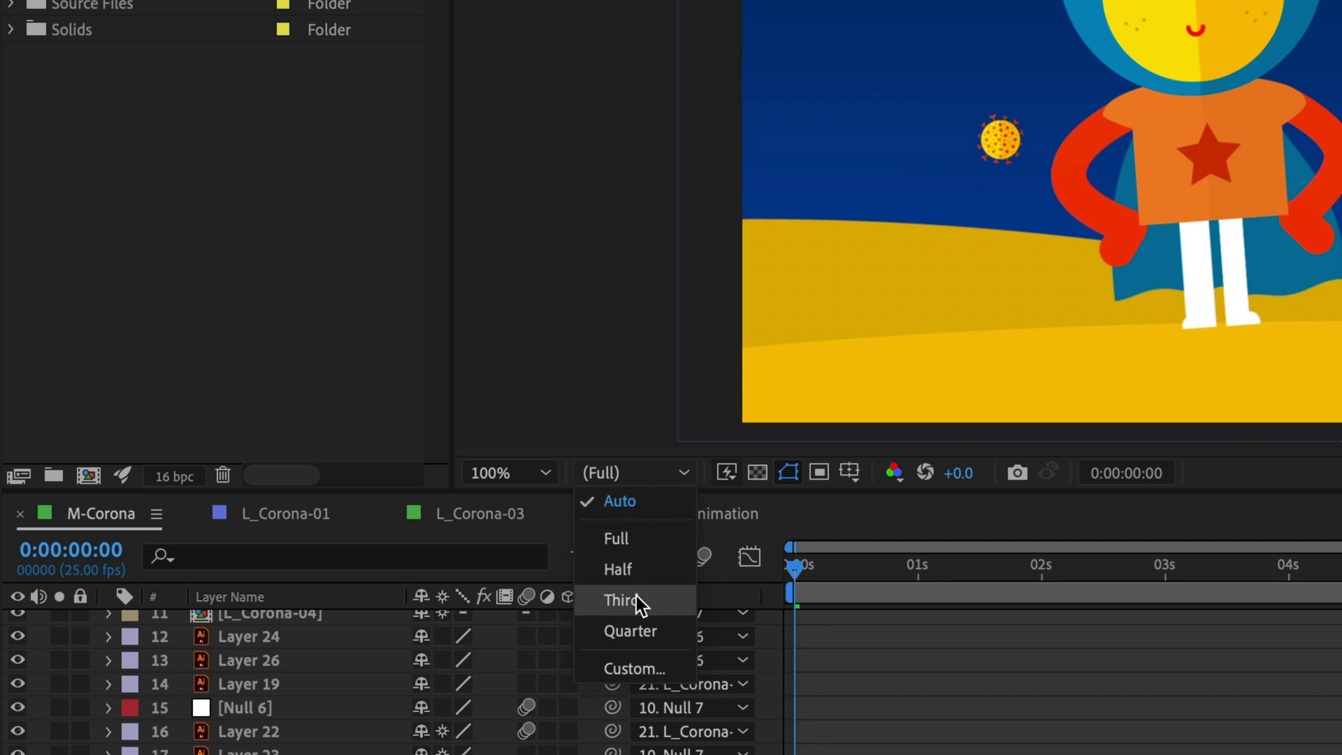
{"action": "left_click", "coordinate": [636, 662]}
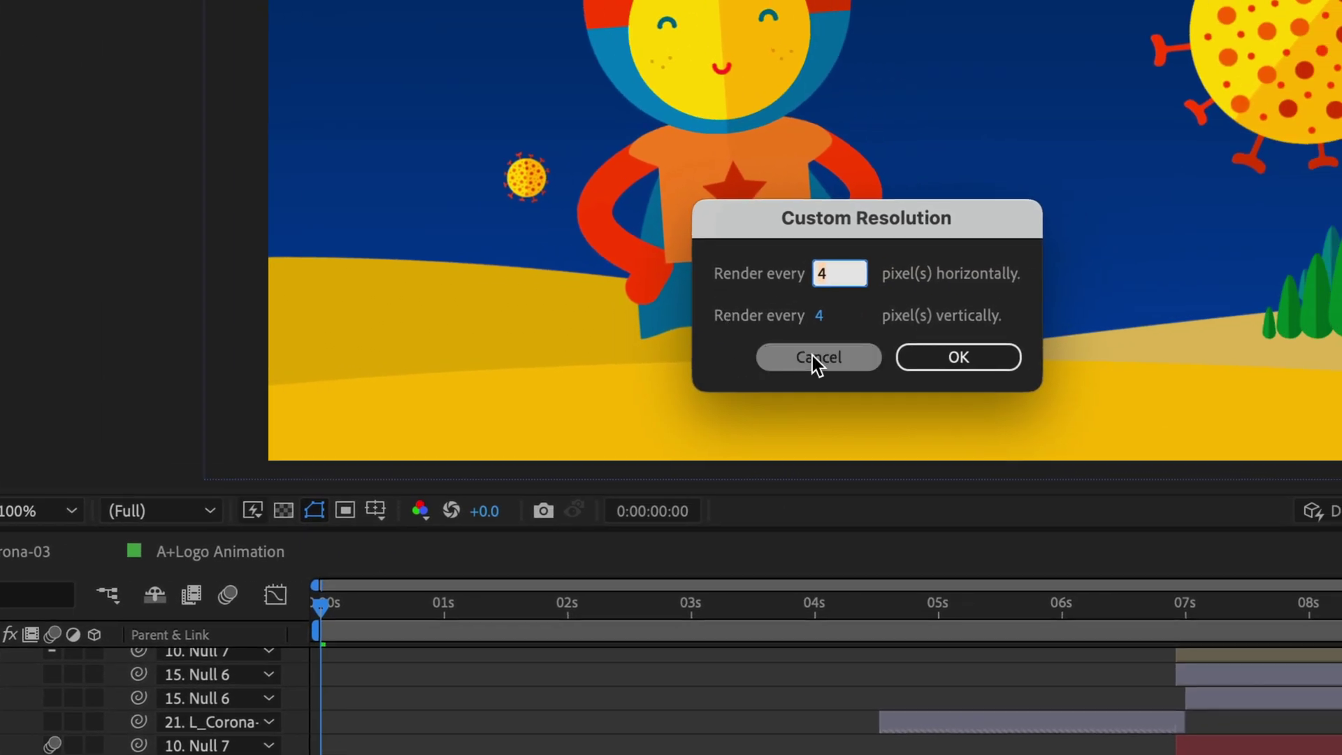
{"action": "key", "text": "Return"}
{"action": "left_click", "coordinate": [185, 509]}
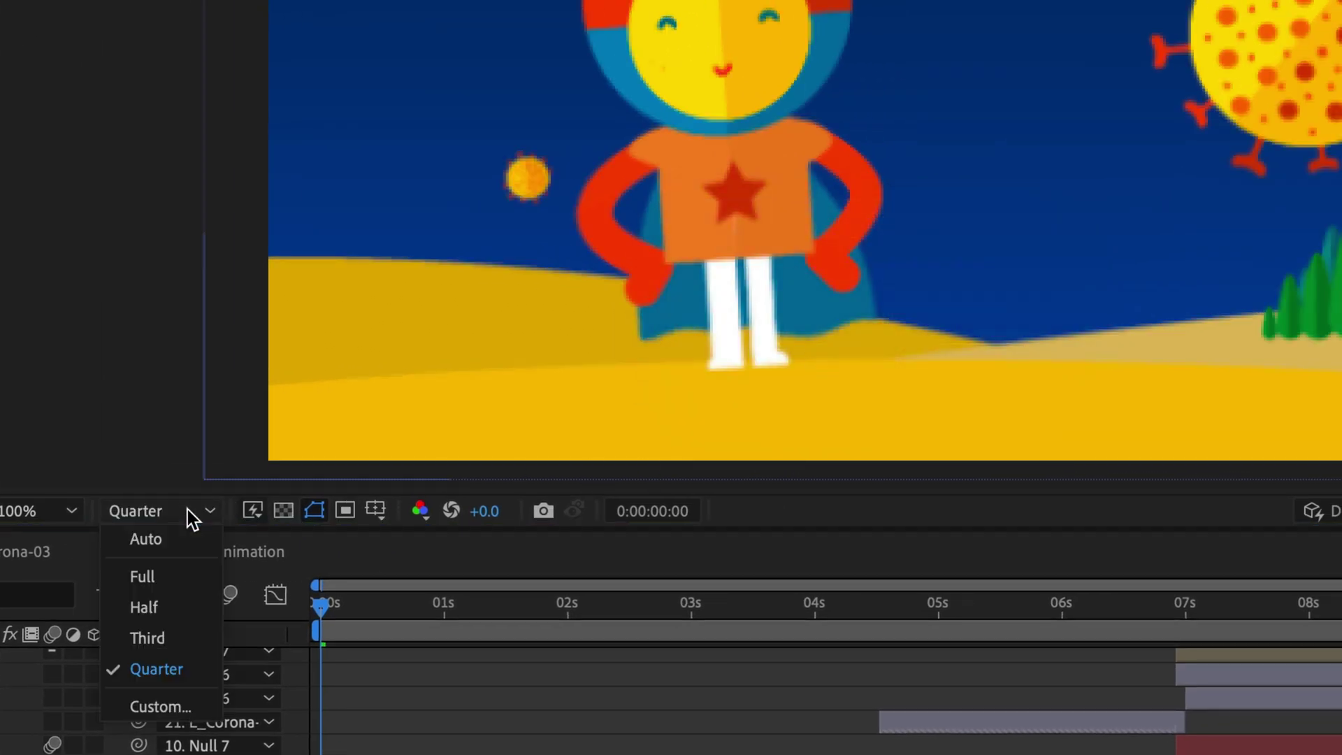
Restore Full resolution, review View > Resolution, then zoom in and drop the viewer to Quarter
{"action": "left_click", "coordinate": [151, 581]}
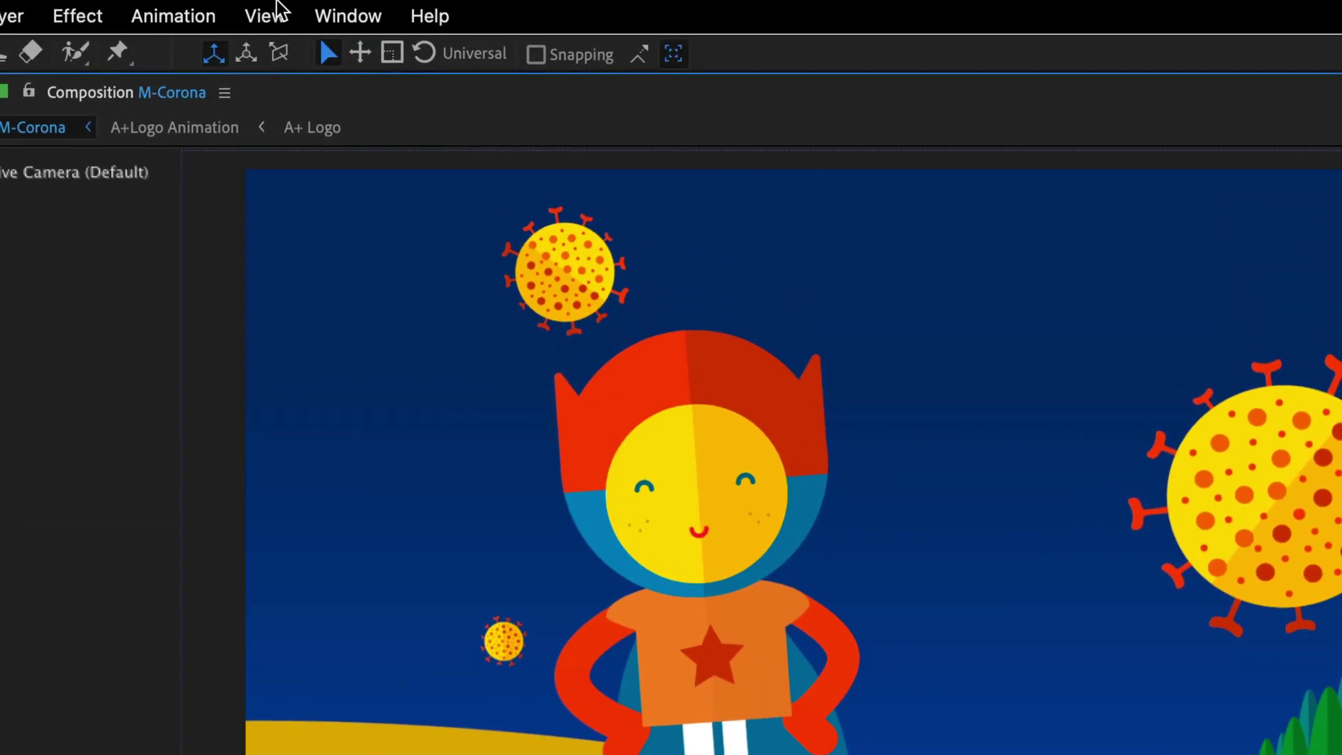
{"action": "left_click", "coordinate": [280, 10]}
{"action": "mouse_move", "coordinate": [282, 172]}
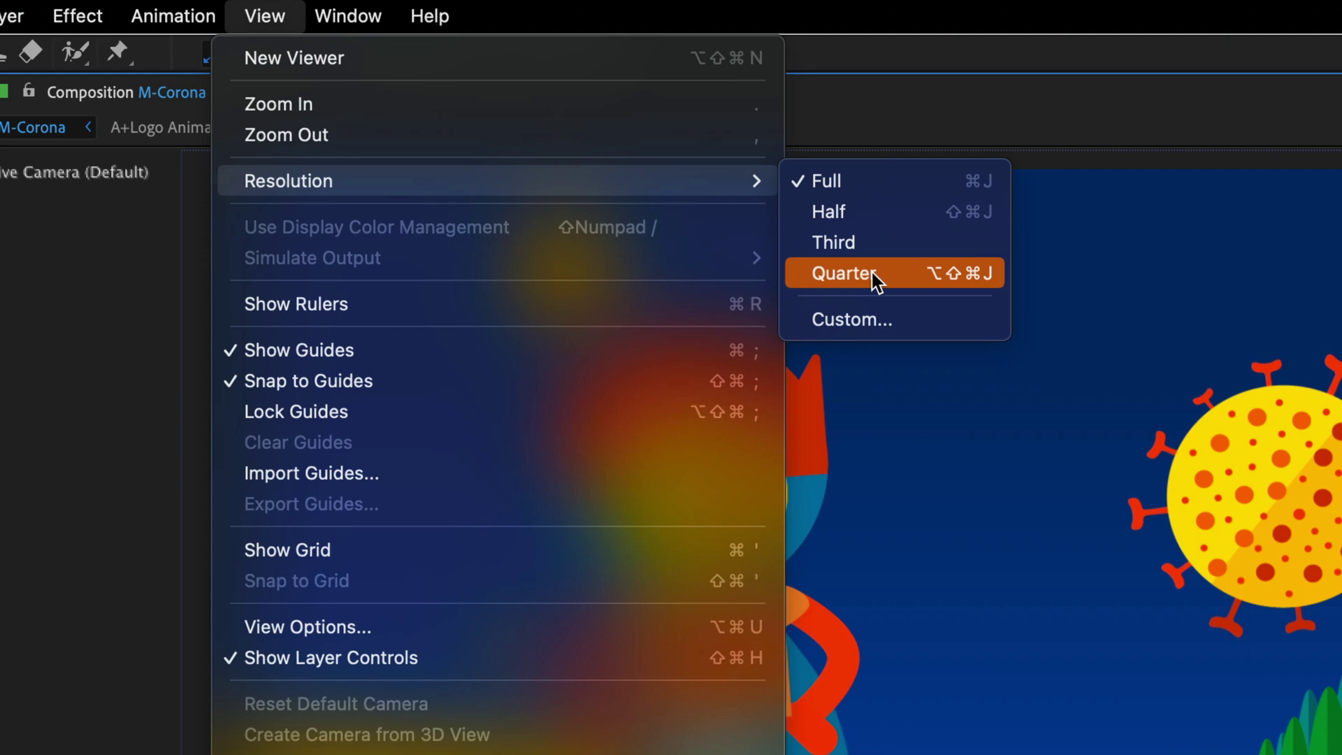
{"action": "key", "text": "Escape"}
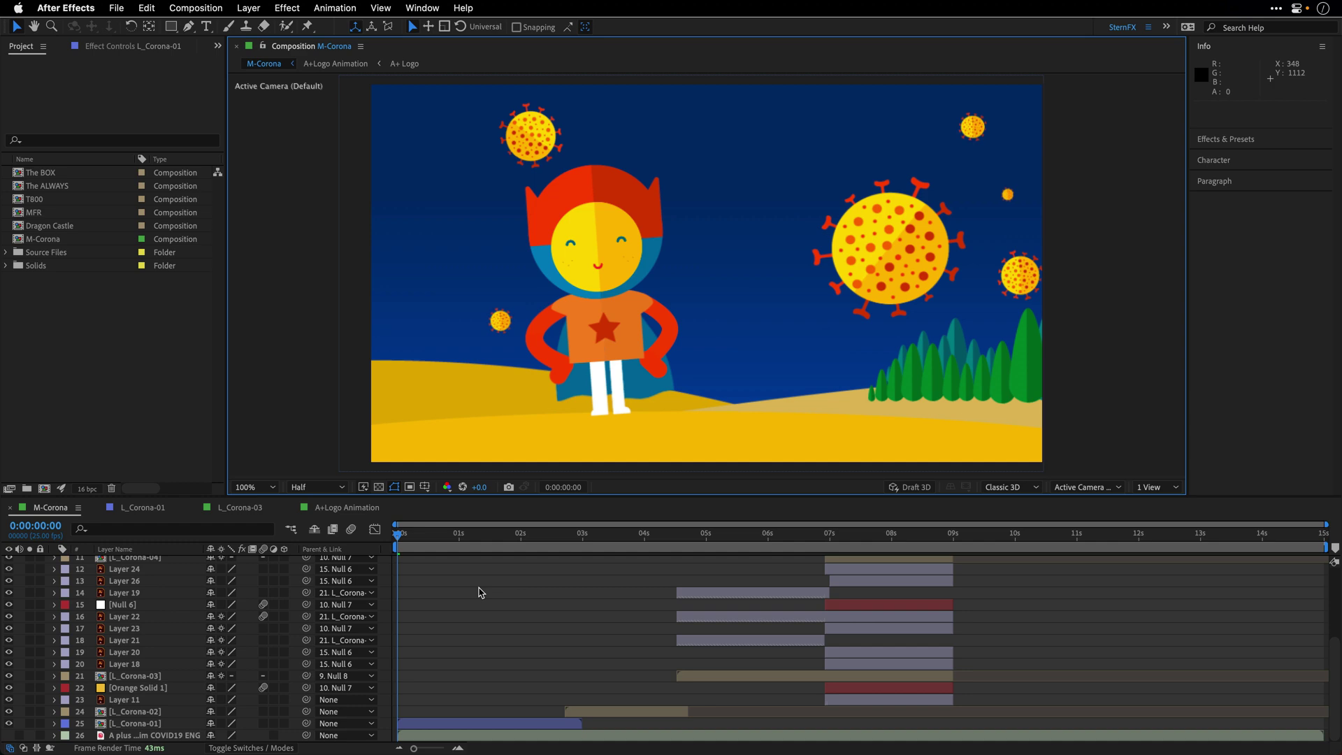
{"action": "key", "text": "period"}
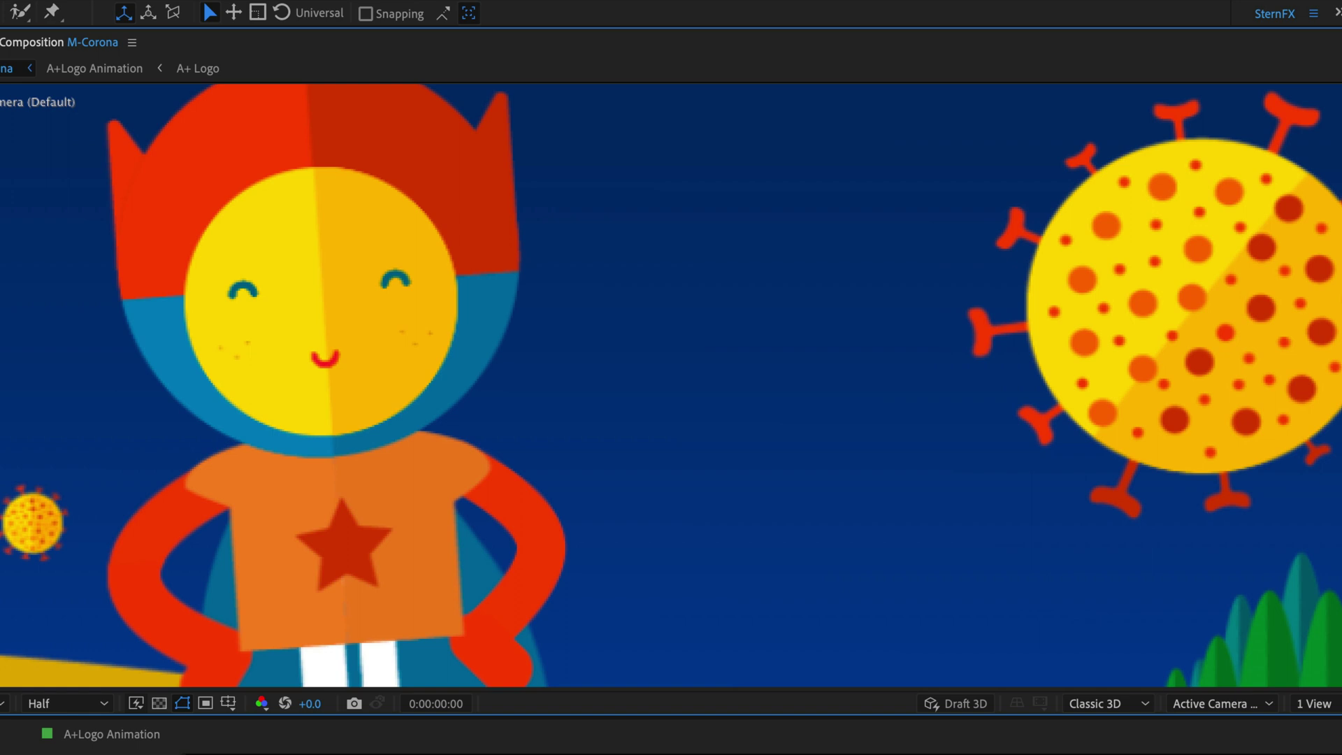
{"action": "key", "text": "ctrl+alt+shift+j"}
Restore Full resolution and zoom out through 100%, 50% and 25%
{"action": "left_click", "coordinate": [77, 704]}
{"action": "left_click", "coordinate": [77, 736]}
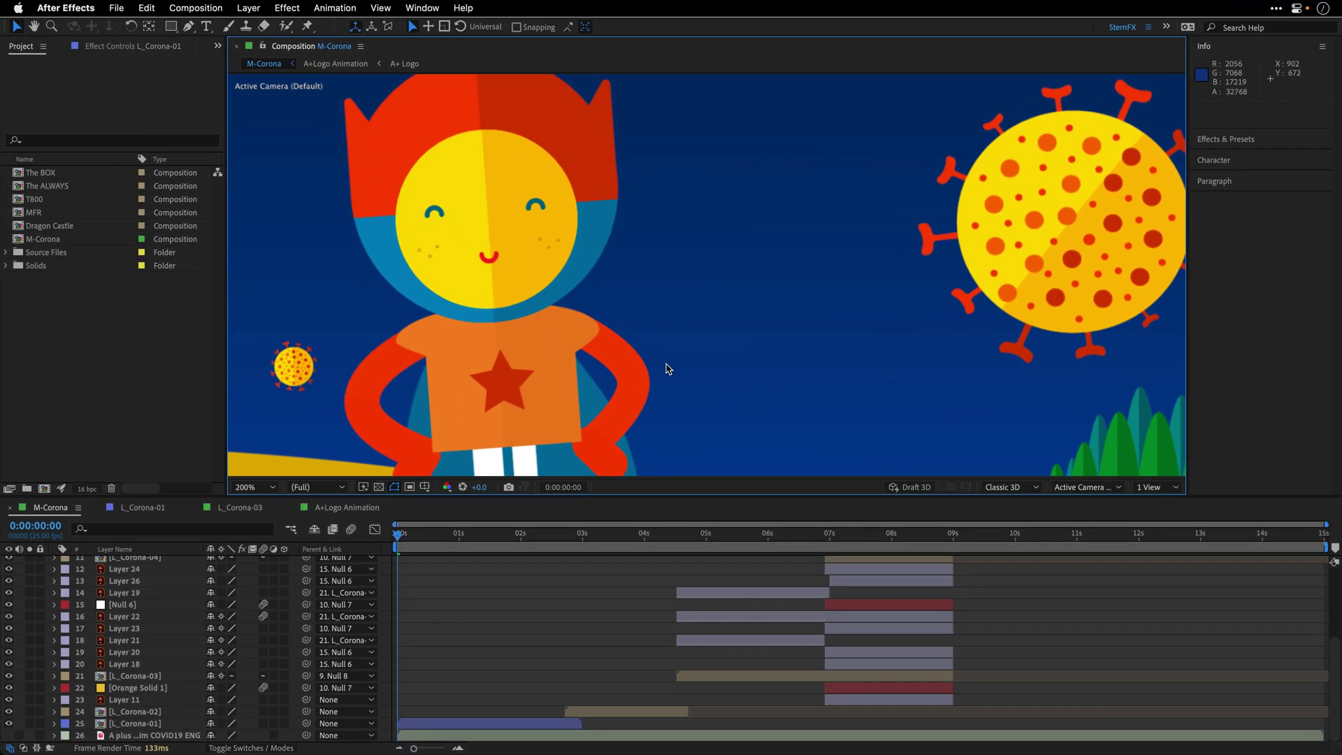
{"action": "key", "text": "comma"}
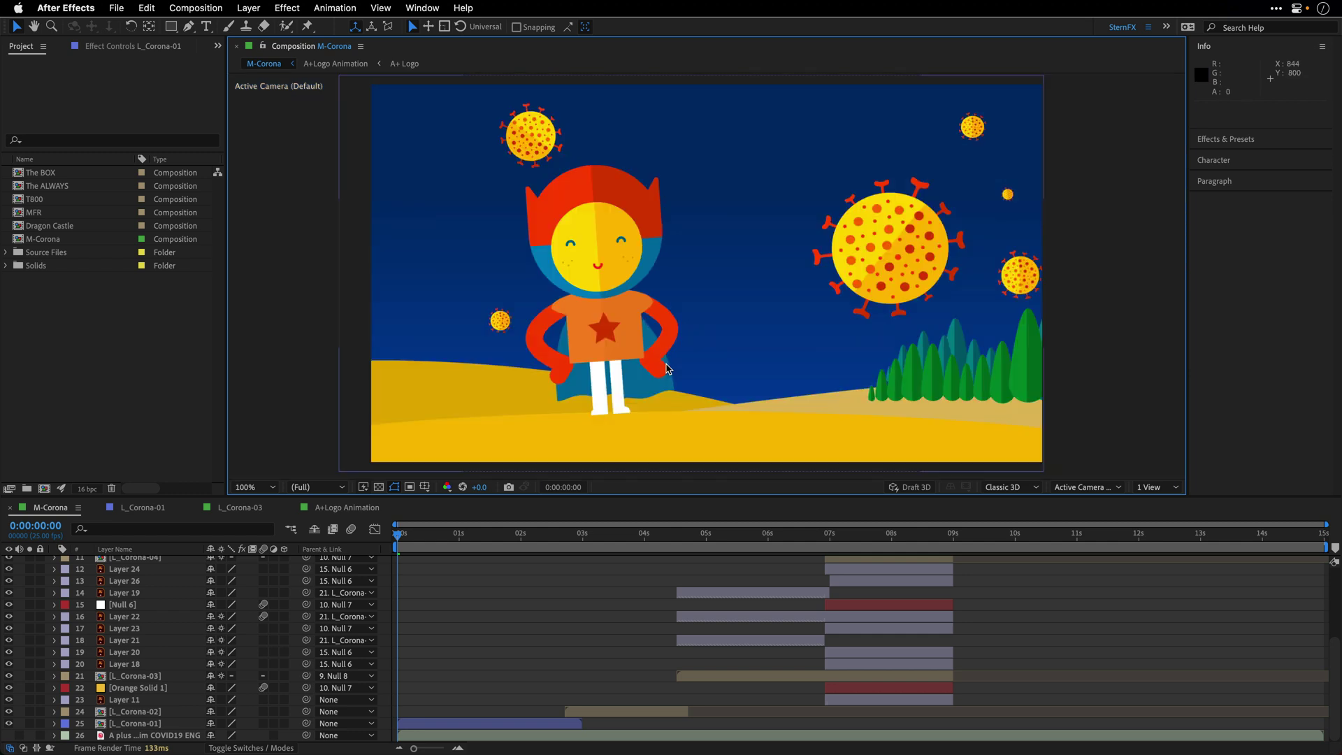
{"action": "key", "text": "comma"}
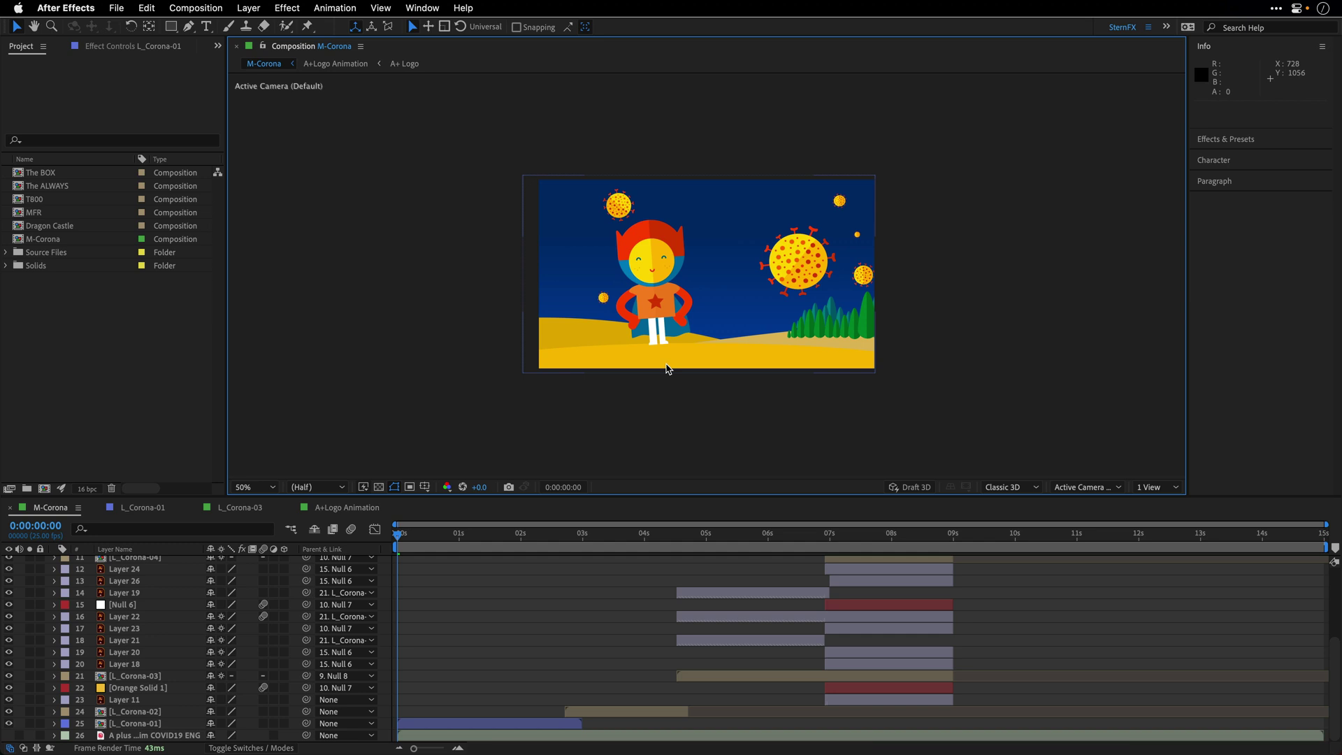
{"action": "key", "text": "comma"}
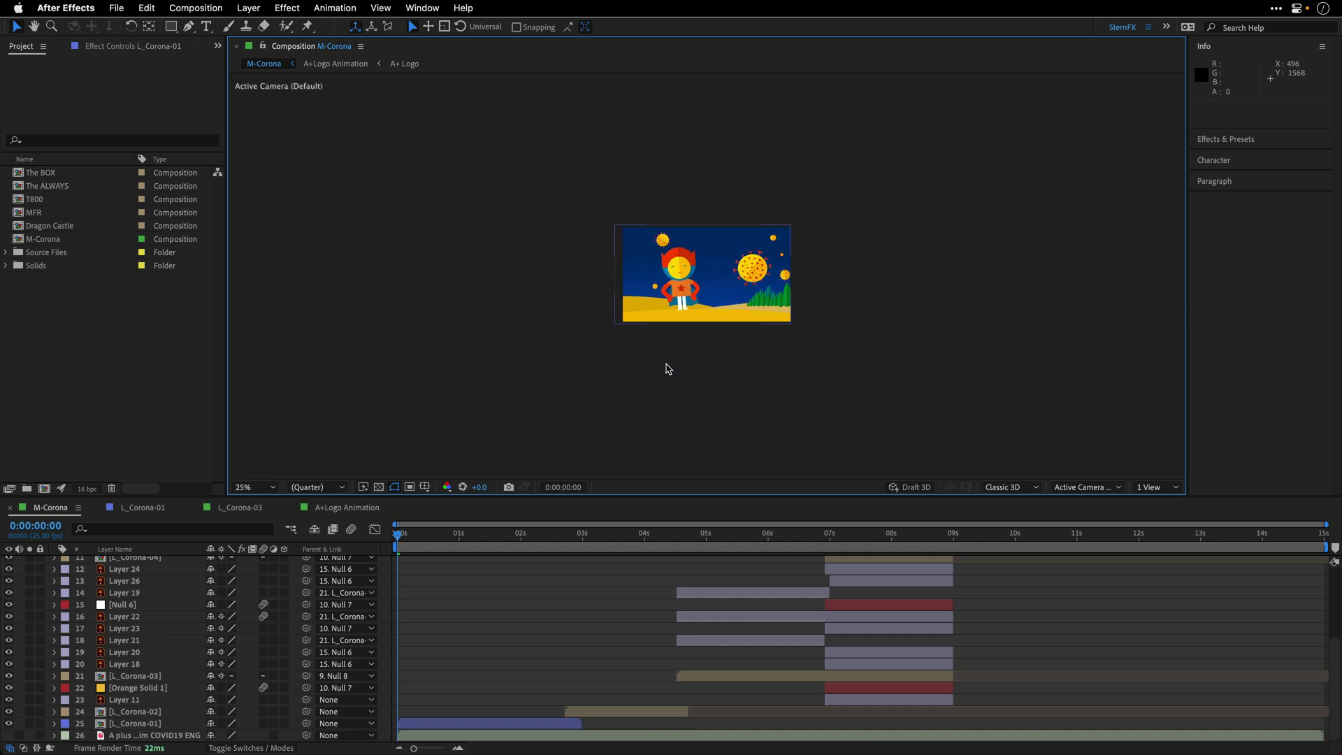
Zoom back in to 100%, then Fit the whole composition in the viewer
{"action": "key", "text": "period"}
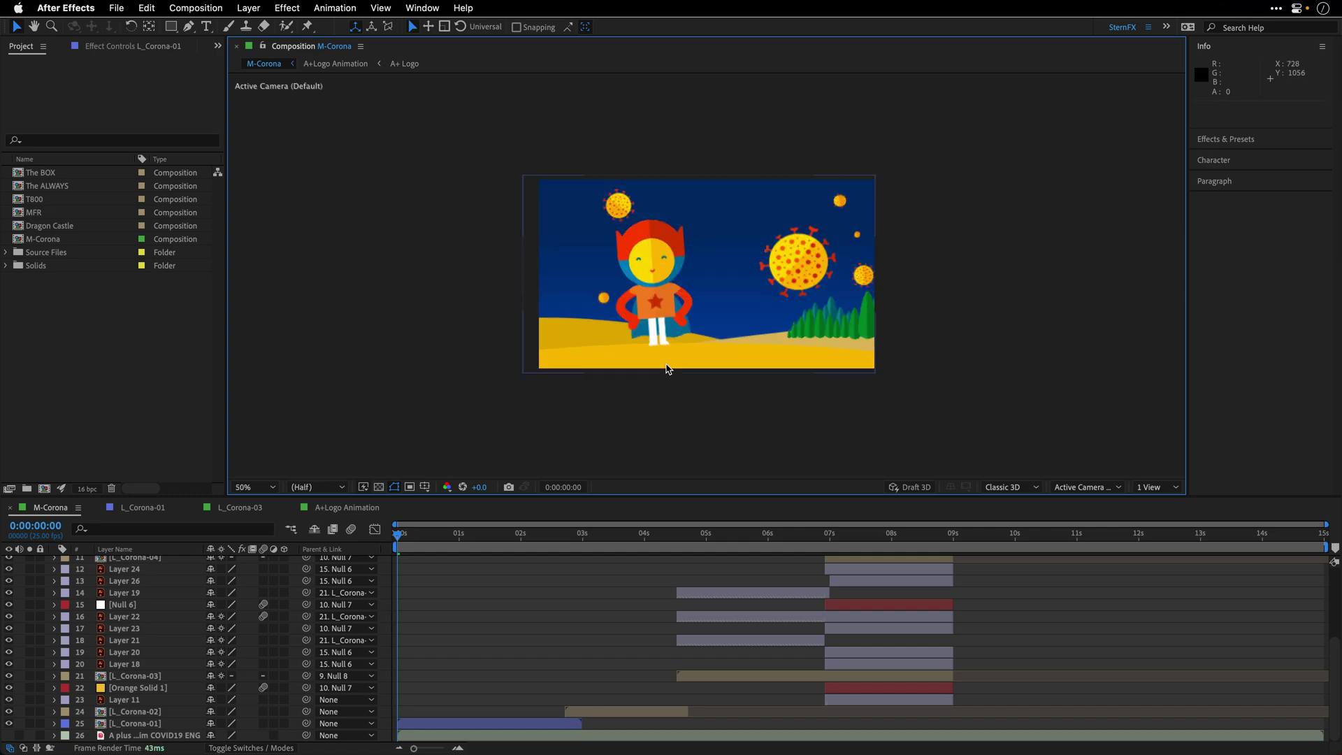
{"action": "key", "text": "period"}
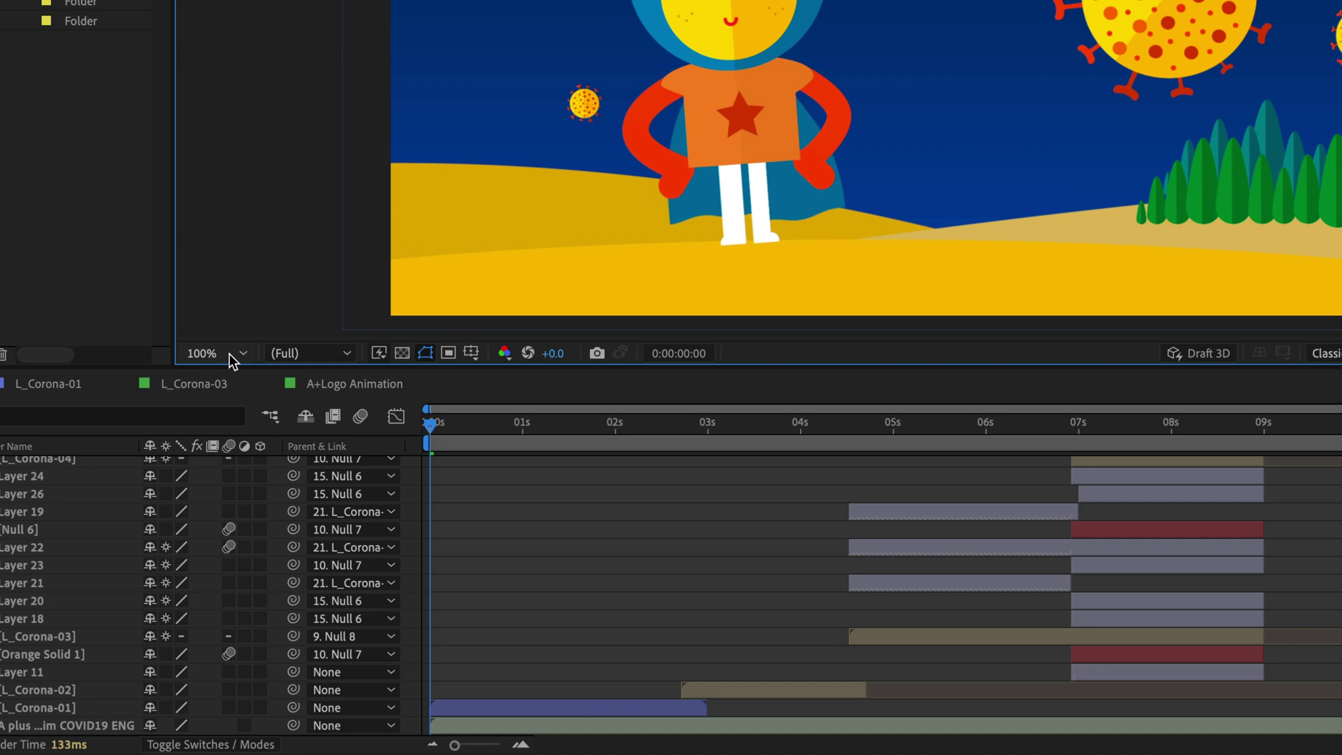
{"action": "left_click", "coordinate": [230, 355]}
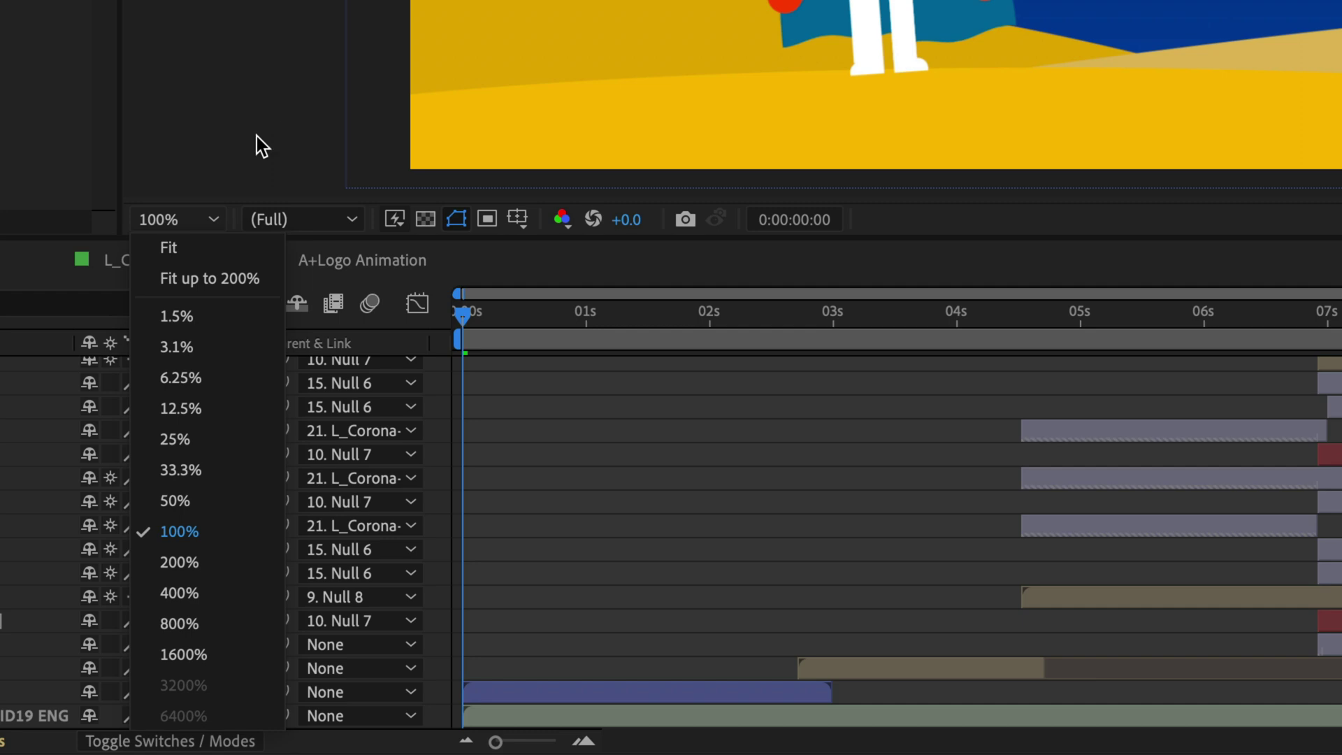
{"action": "left_click", "coordinate": [240, 252]}
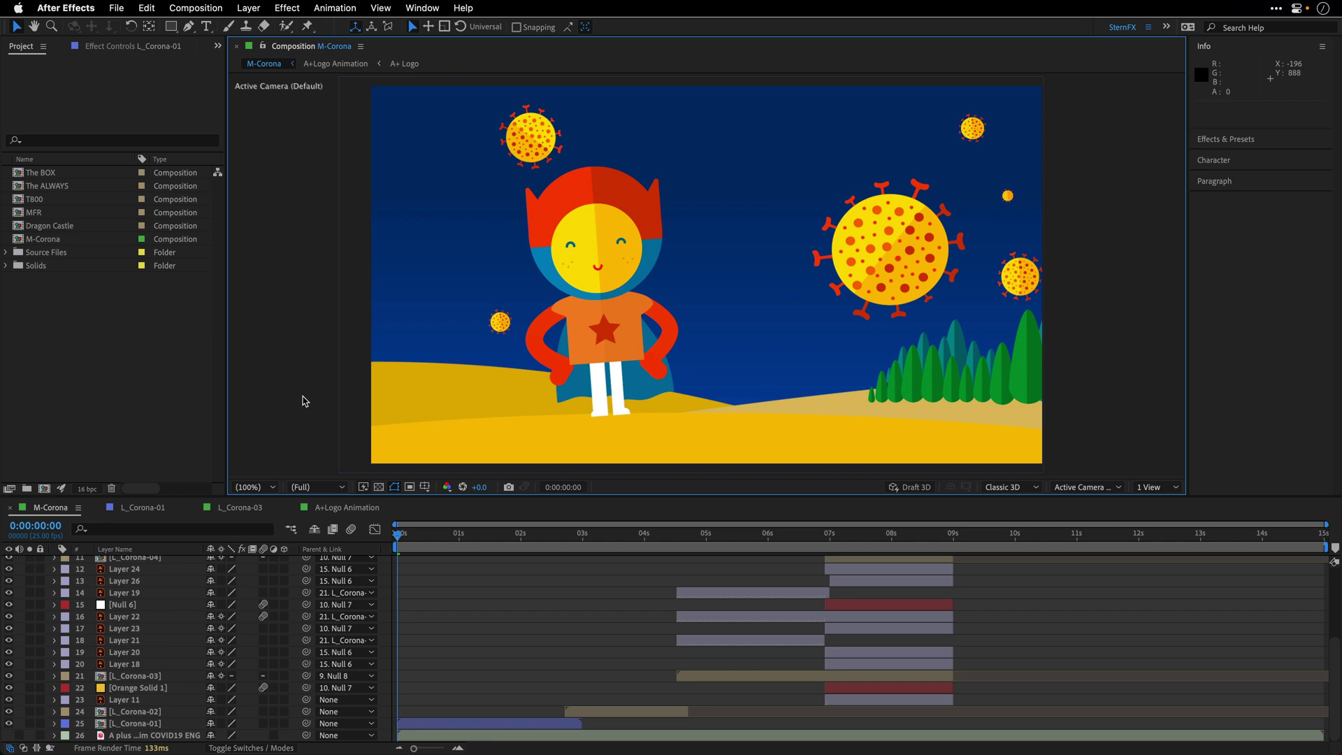
Keeping Full resolution, set the Fast Previews Adaptive Resolution Limit to 1/4 in Preferences
{"action": "left_click", "coordinate": [307, 487]}
{"action": "left_click", "coordinate": [310, 508]}
{"action": "left_click", "coordinate": [364, 487]}
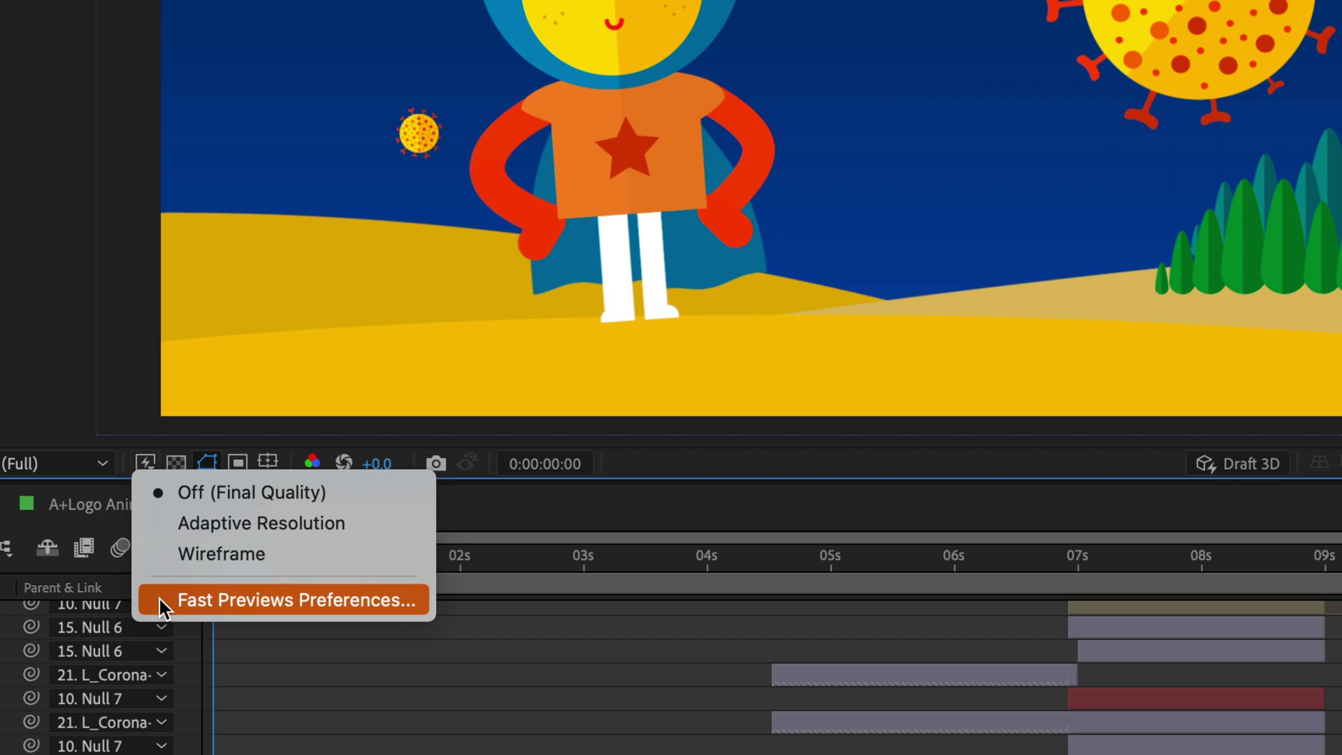
{"action": "left_click", "coordinate": [160, 600]}
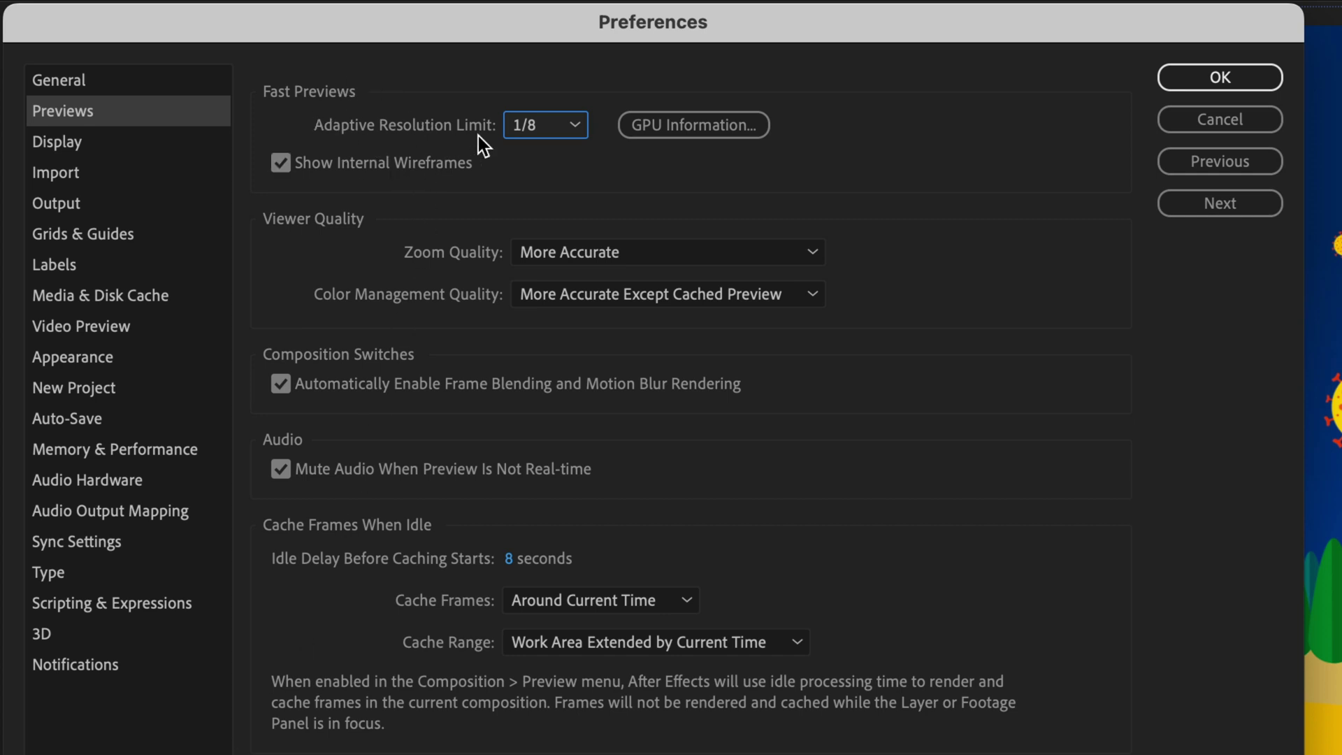
{"action": "left_click", "coordinate": [530, 128]}
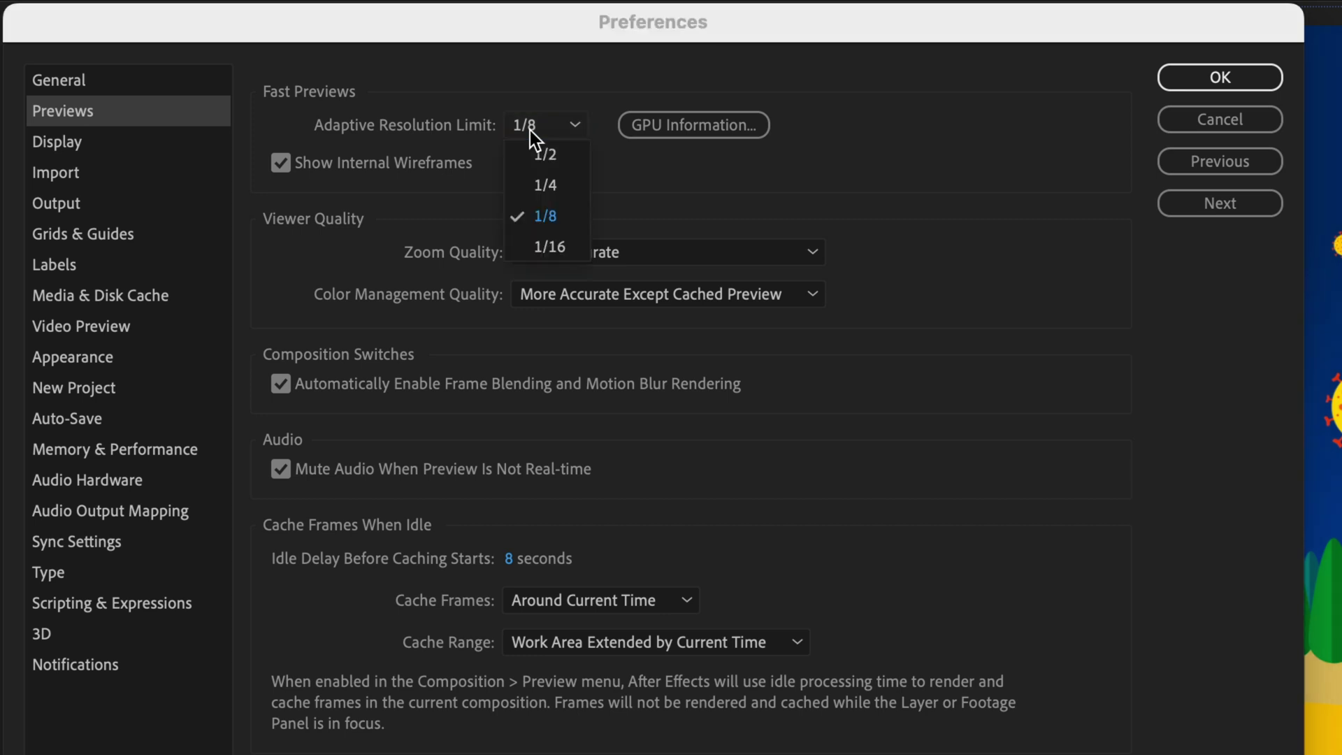
{"action": "left_click", "coordinate": [540, 186]}
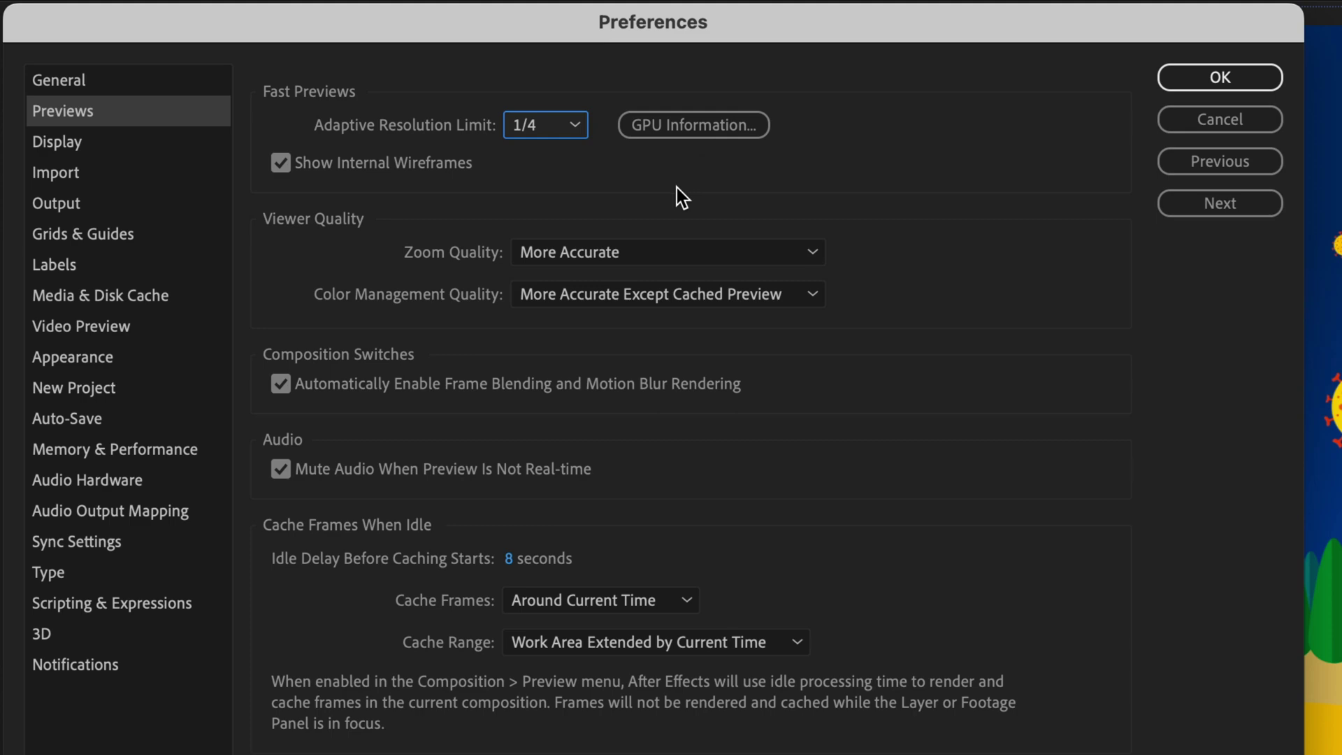
Apply the preference change and scrub the animation forward to about 5 seconds
{"action": "left_click", "coordinate": [1266, 73]}
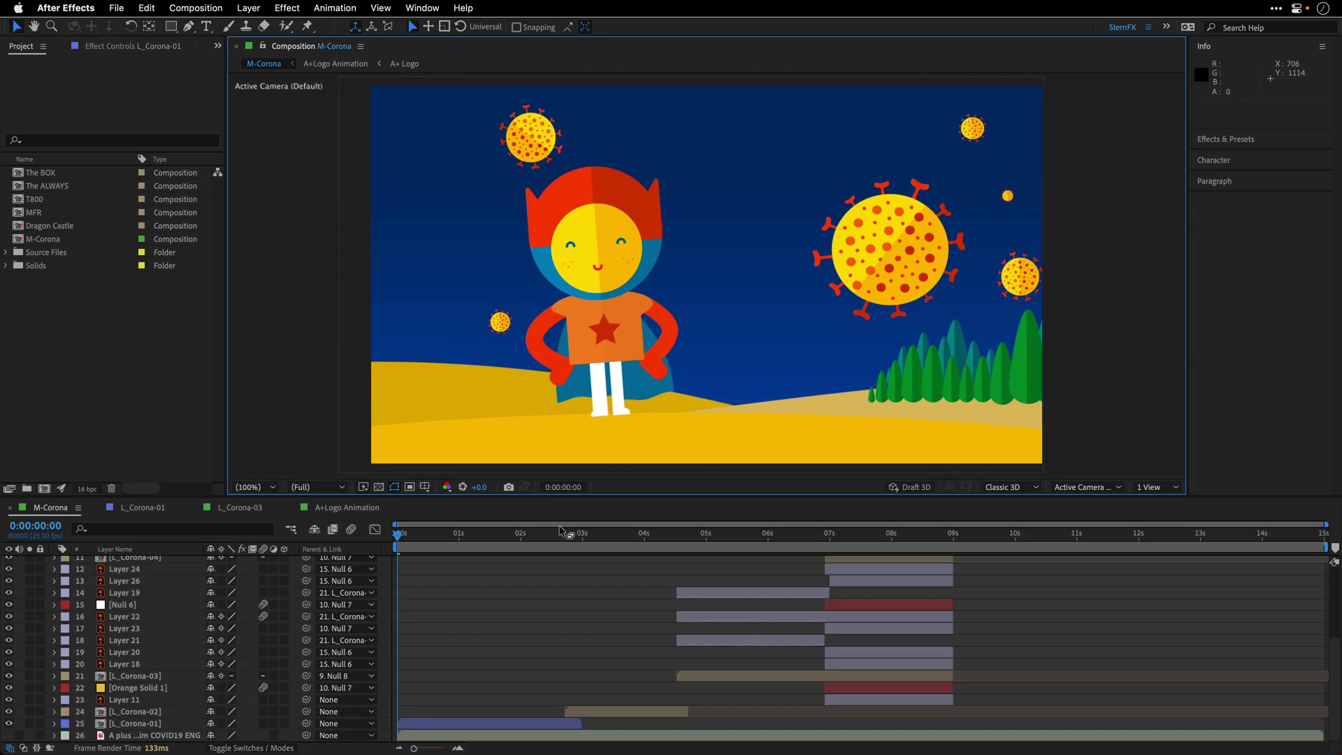
{"action": "left_click", "coordinate": [284, 612]}
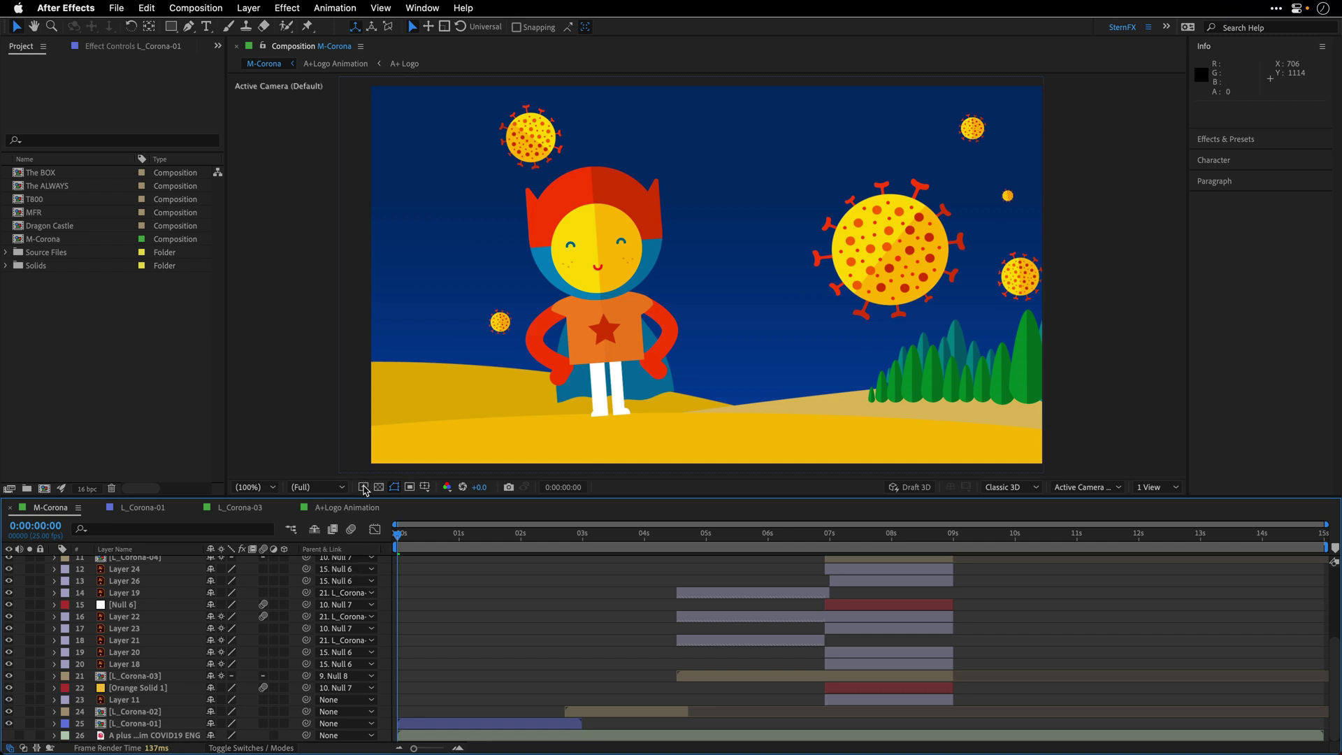
{"action": "left_click", "coordinate": [364, 487]}
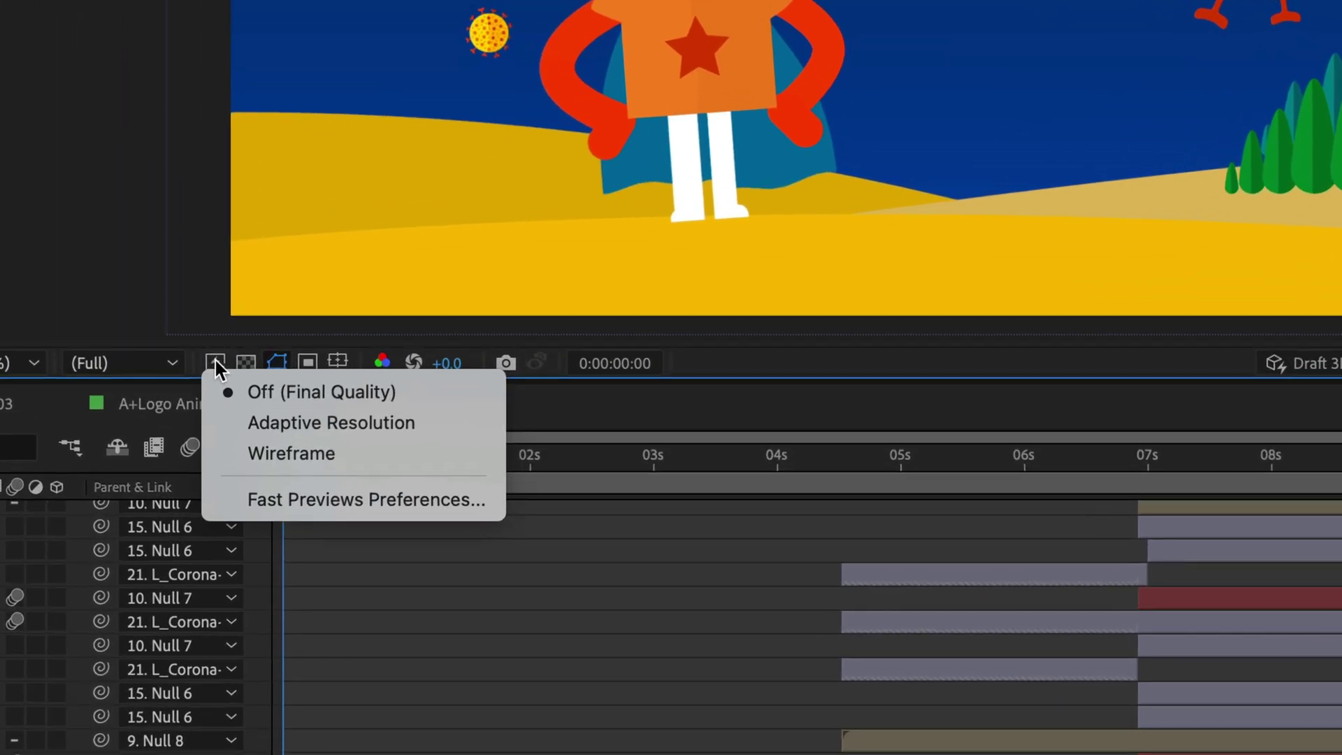
{"action": "left_click", "coordinate": [215, 360]}
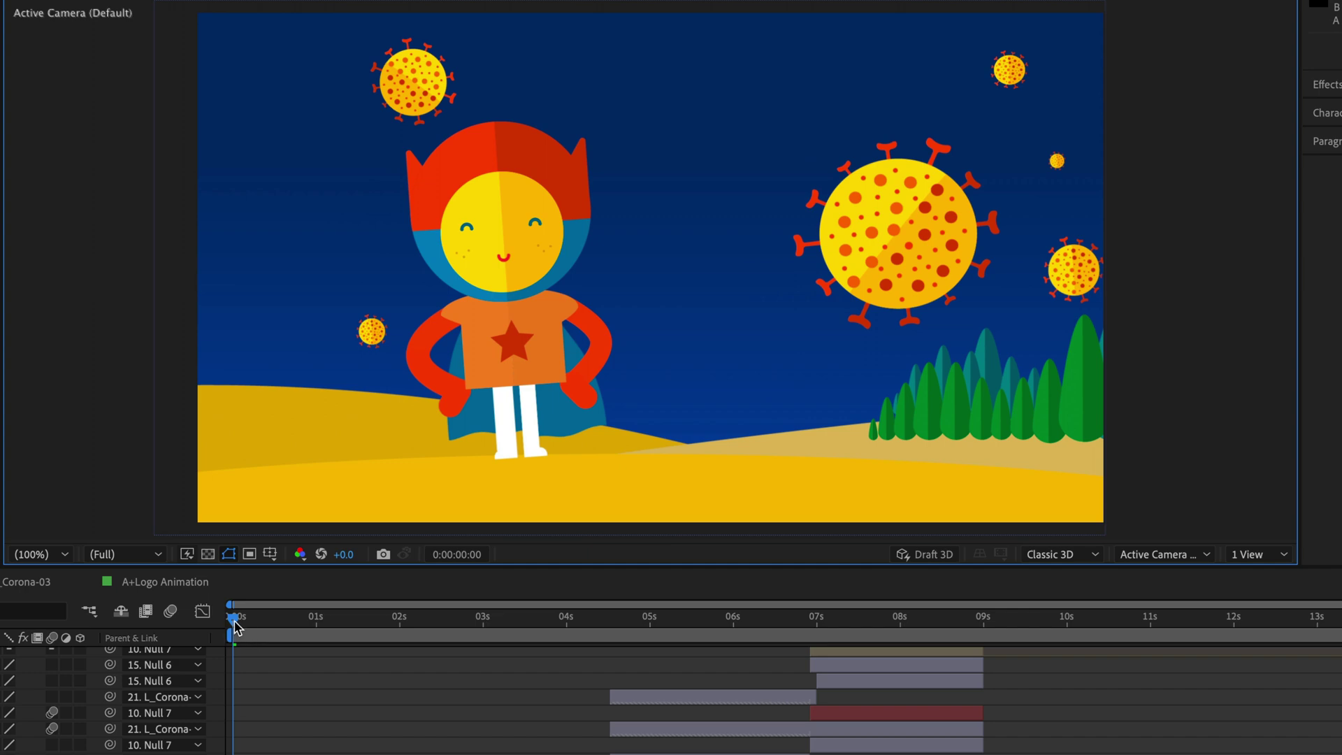
{"action": "left_click_drag", "start_coordinate": [234, 620], "coordinate": [209, 646]}
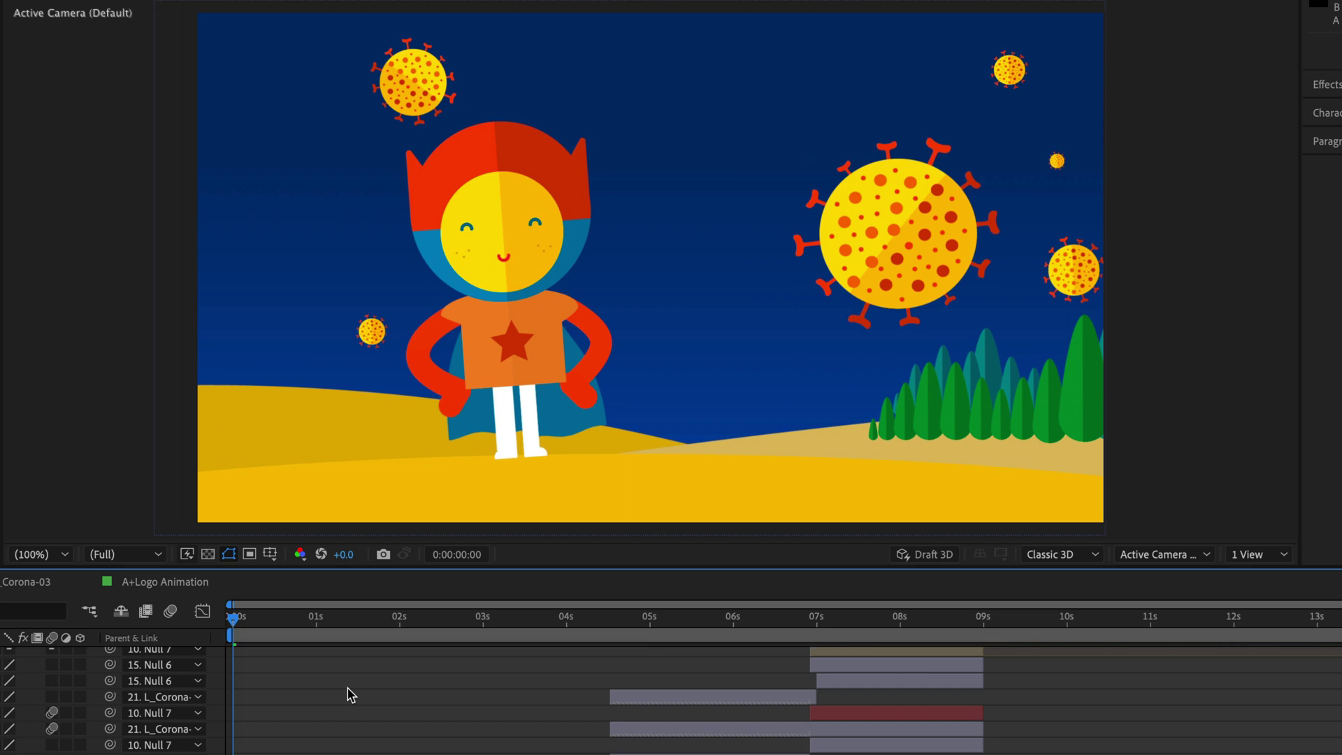
Switch fast previews to Adaptive Resolution and scrub to 0:00:06:11
{"action": "left_click", "coordinate": [186, 554]}
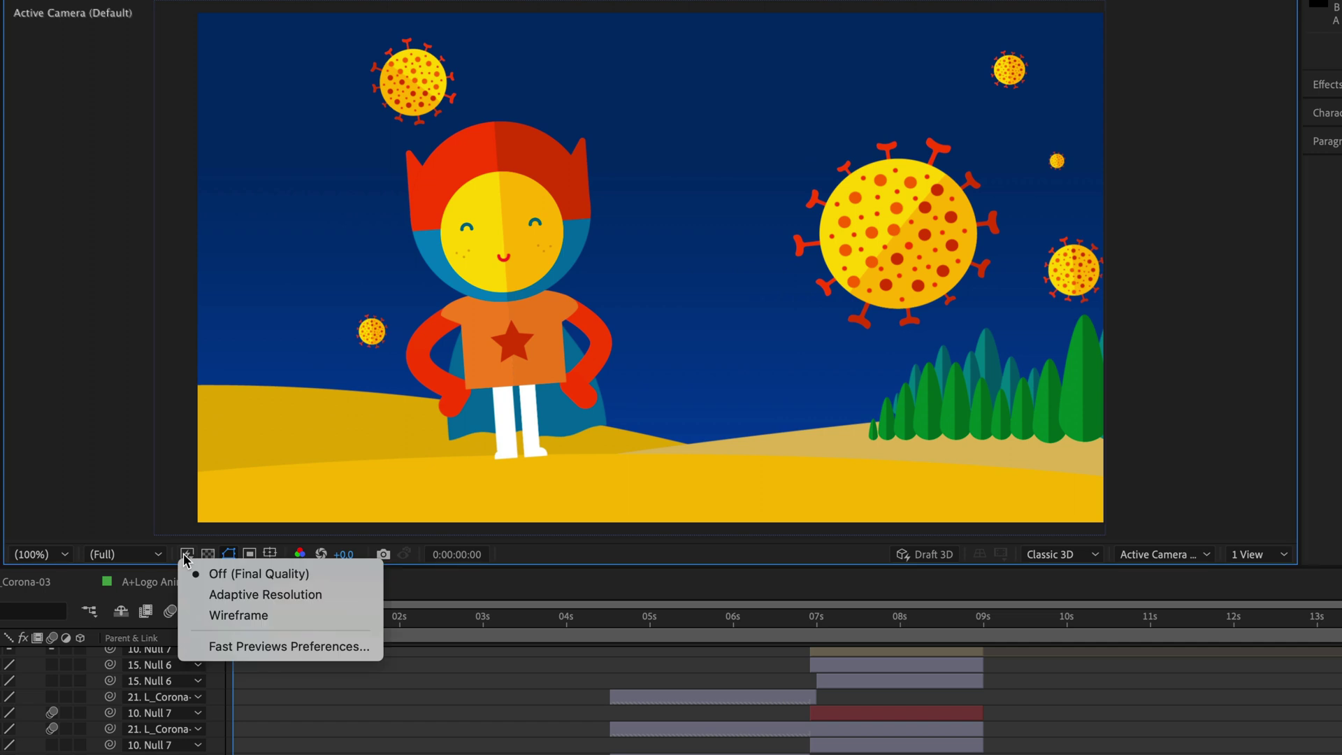
{"action": "left_click", "coordinate": [193, 598]}
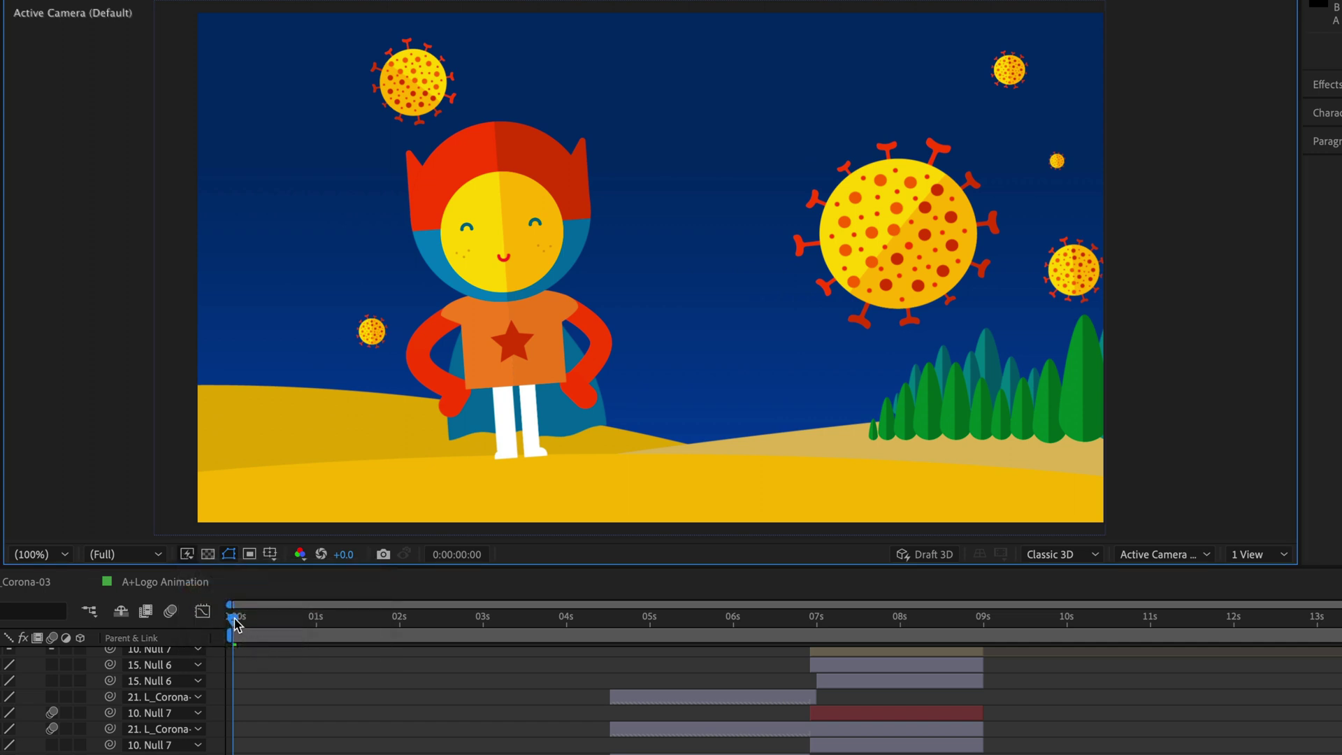
{"action": "left_click_drag", "start_coordinate": [243, 626], "coordinate": [209, 685]}
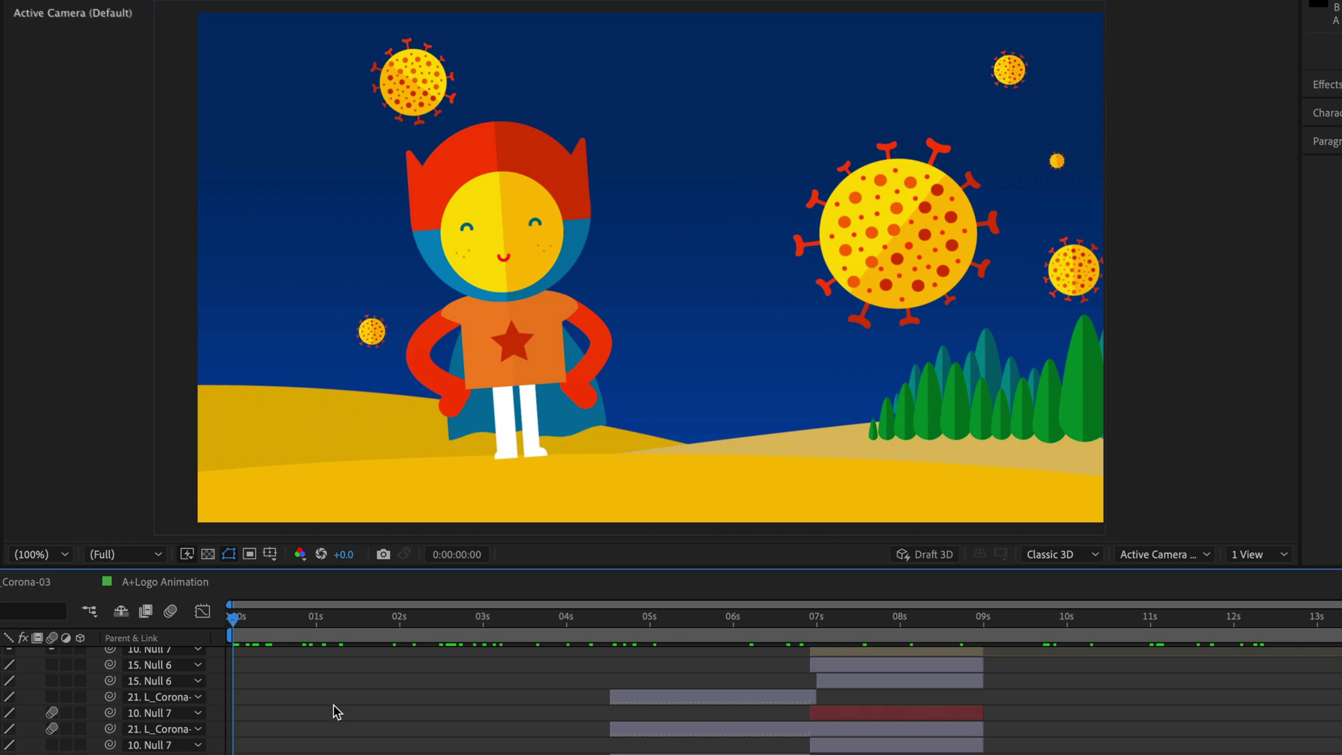
Switch fast previews to Wireframe, move to about 1 second, and play then stop a preview
{"action": "left_click", "coordinate": [188, 556]}
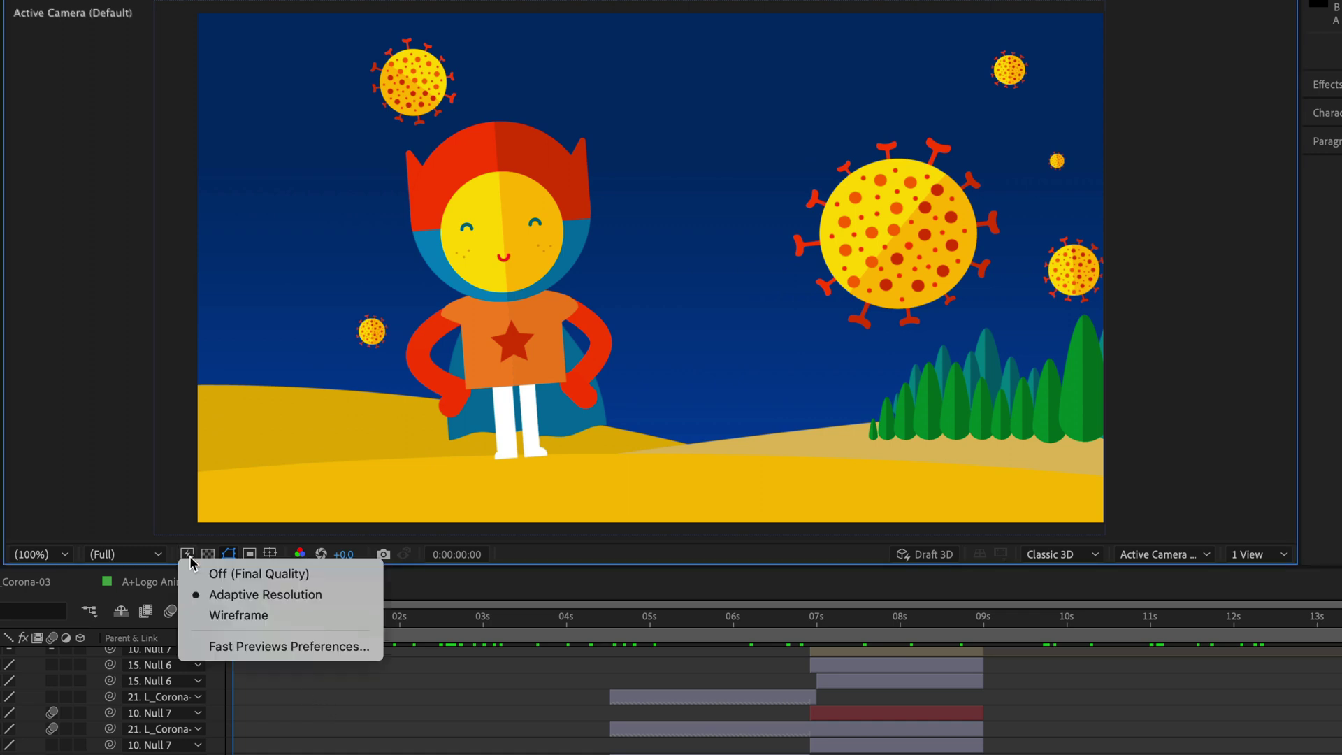
{"action": "left_click", "coordinate": [197, 618]}
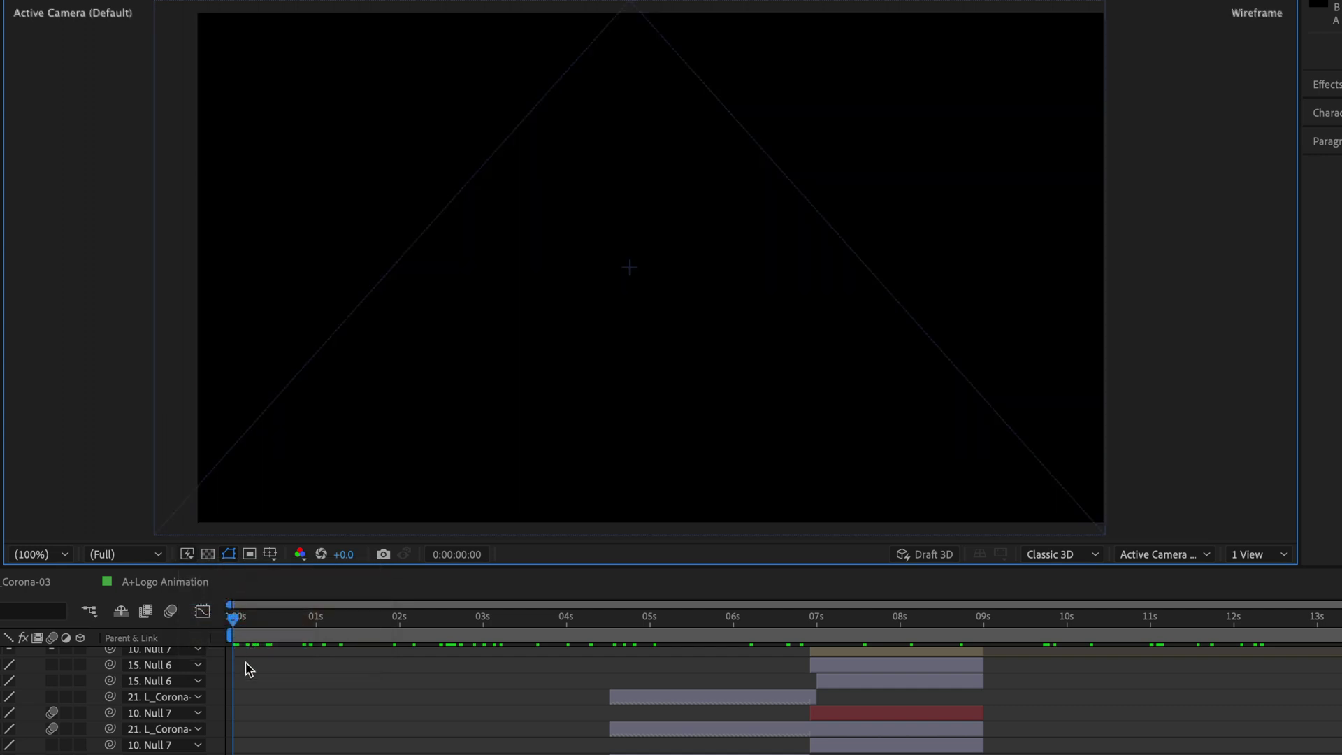
{"action": "left_click_drag", "start_coordinate": [234, 618], "coordinate": [544, 644]}
{"action": "key", "text": "space"}
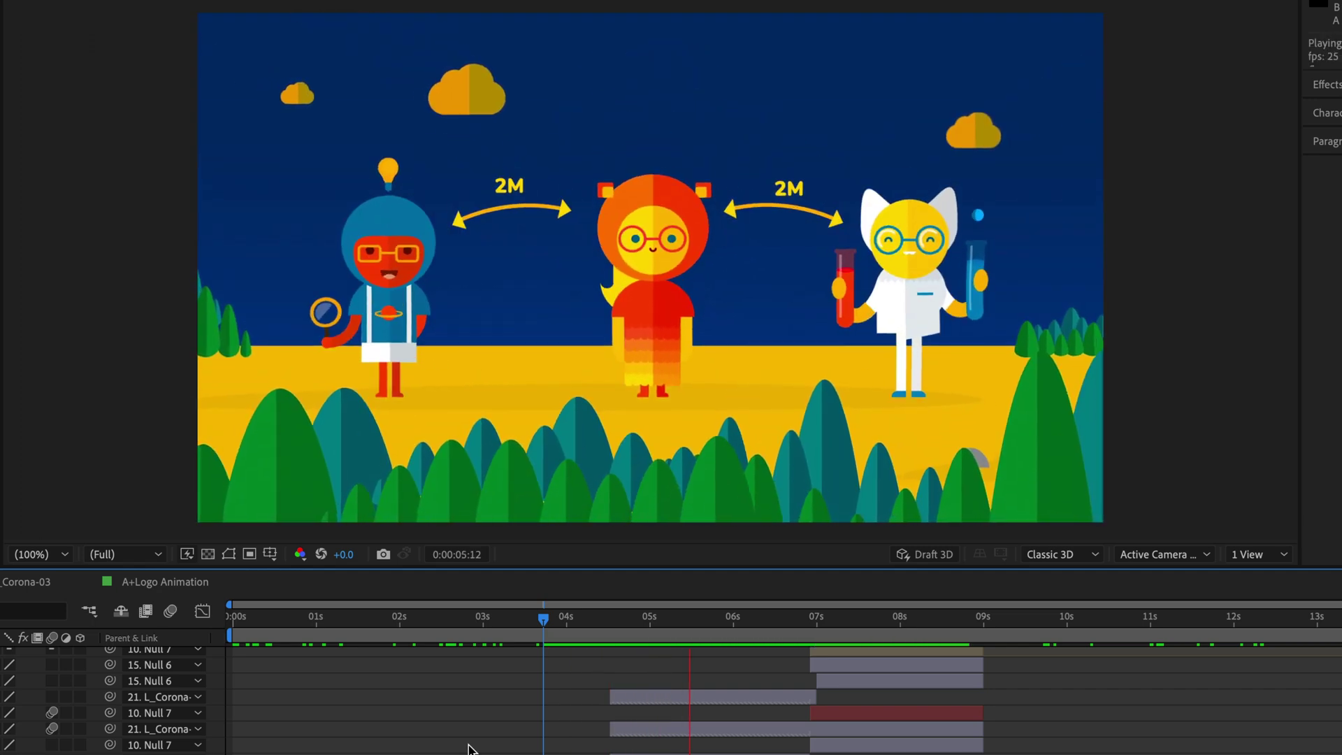
{"action": "key", "text": "space"}
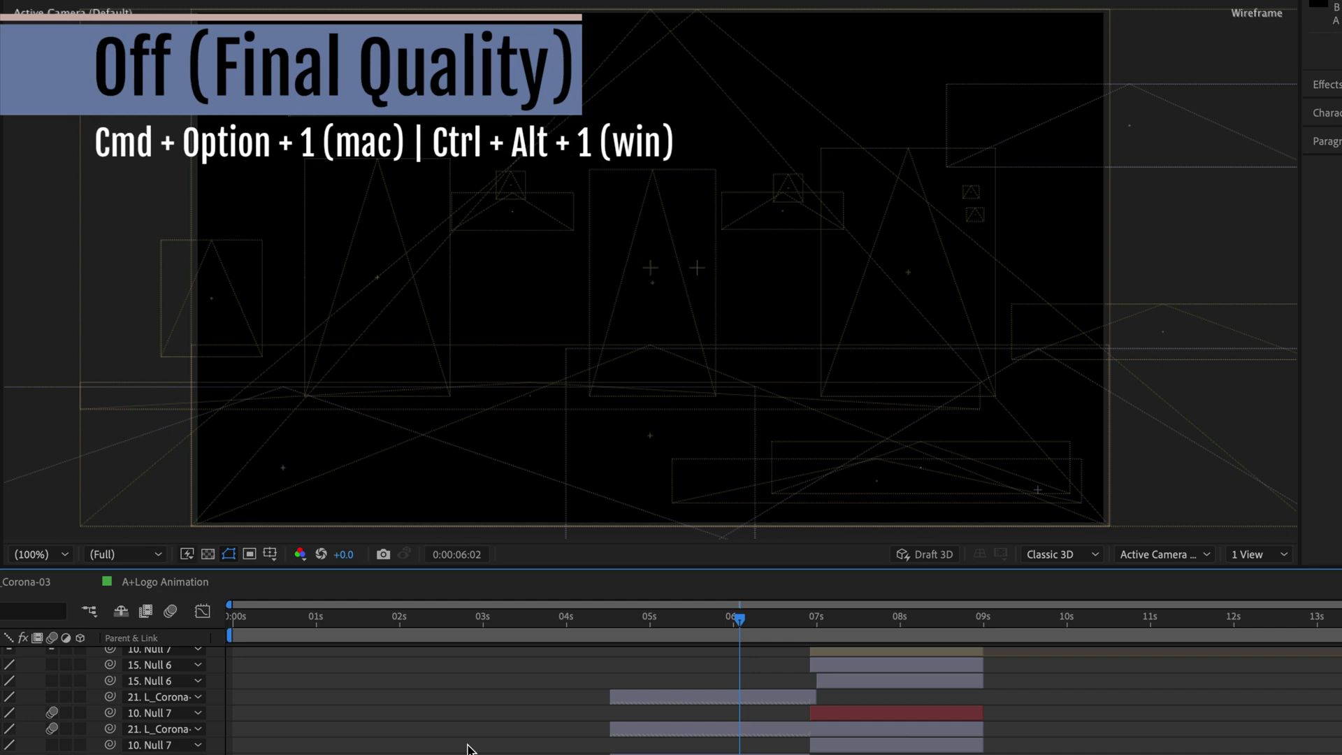
Return to final-quality previews and scrub to the faucet scene at 0:00:03:08
{"action": "key", "text": "ctrl+alt+1"}
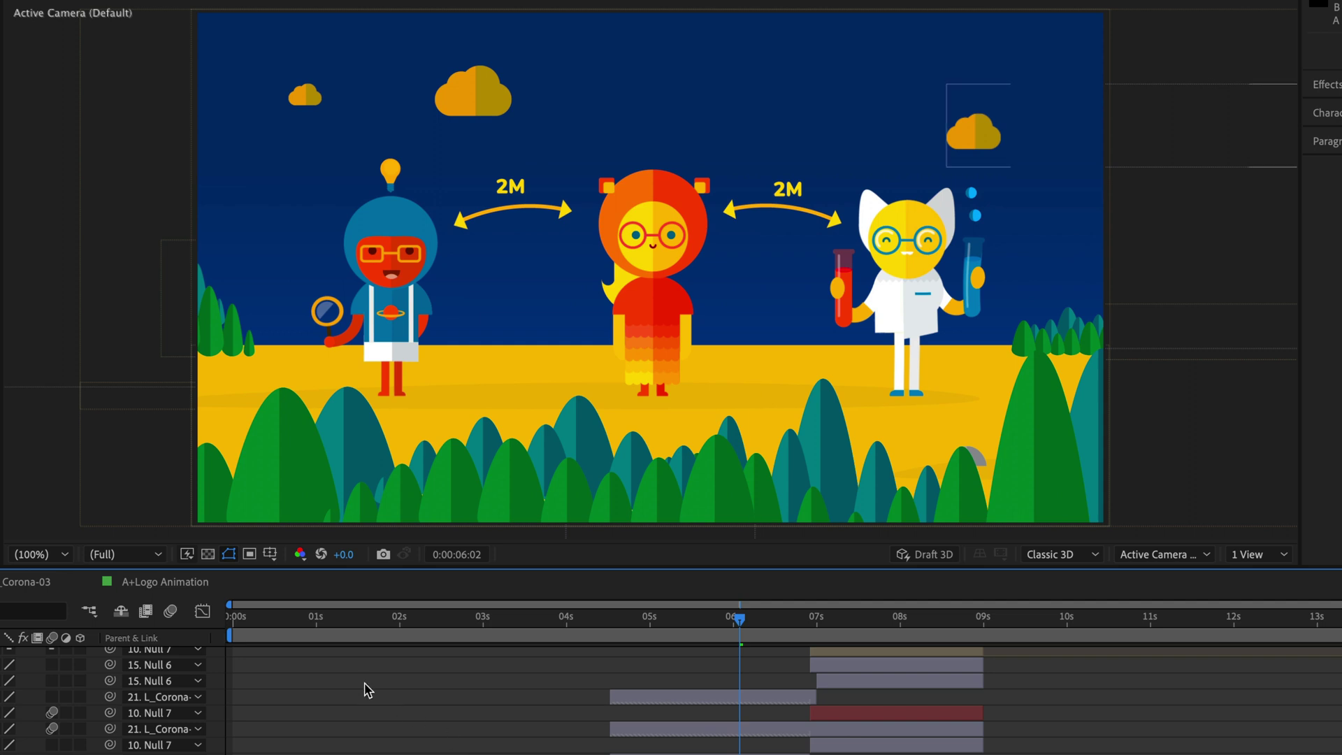
{"action": "left_click", "coordinate": [188, 554]}
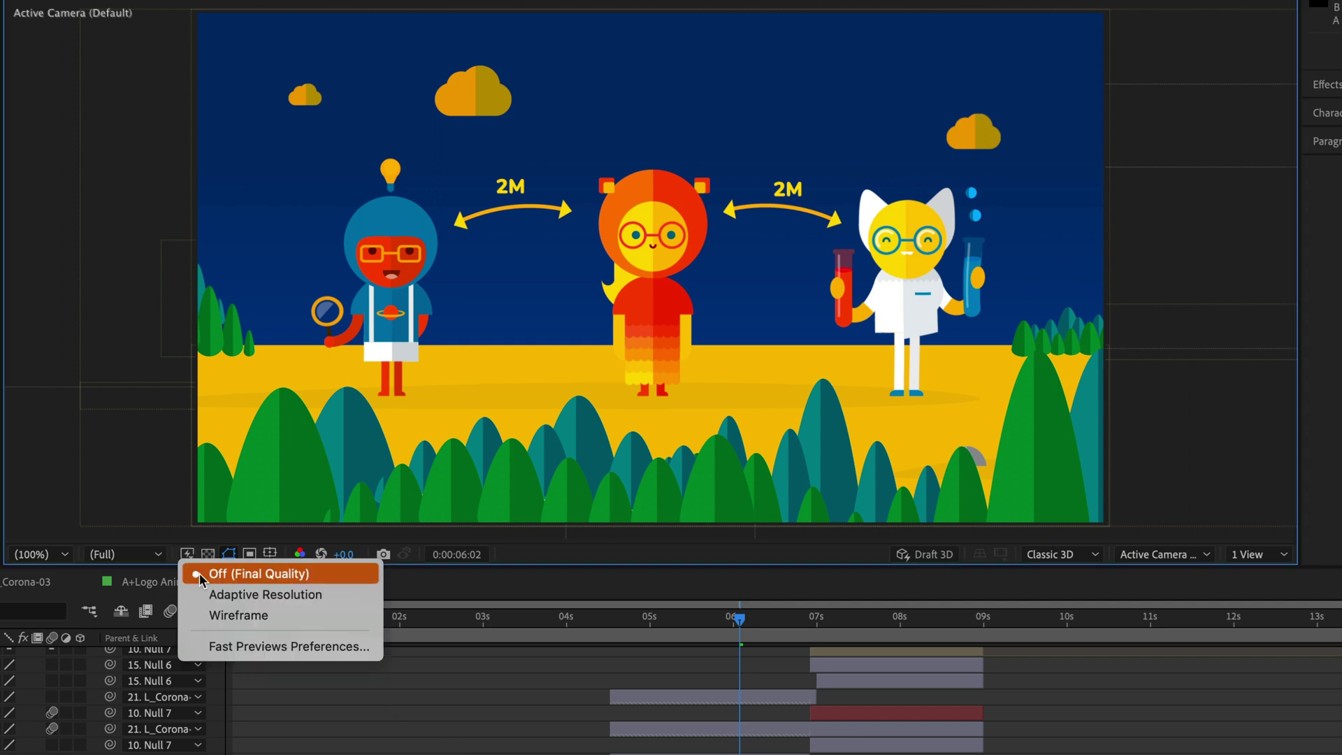
{"action": "left_click", "coordinate": [212, 577]}
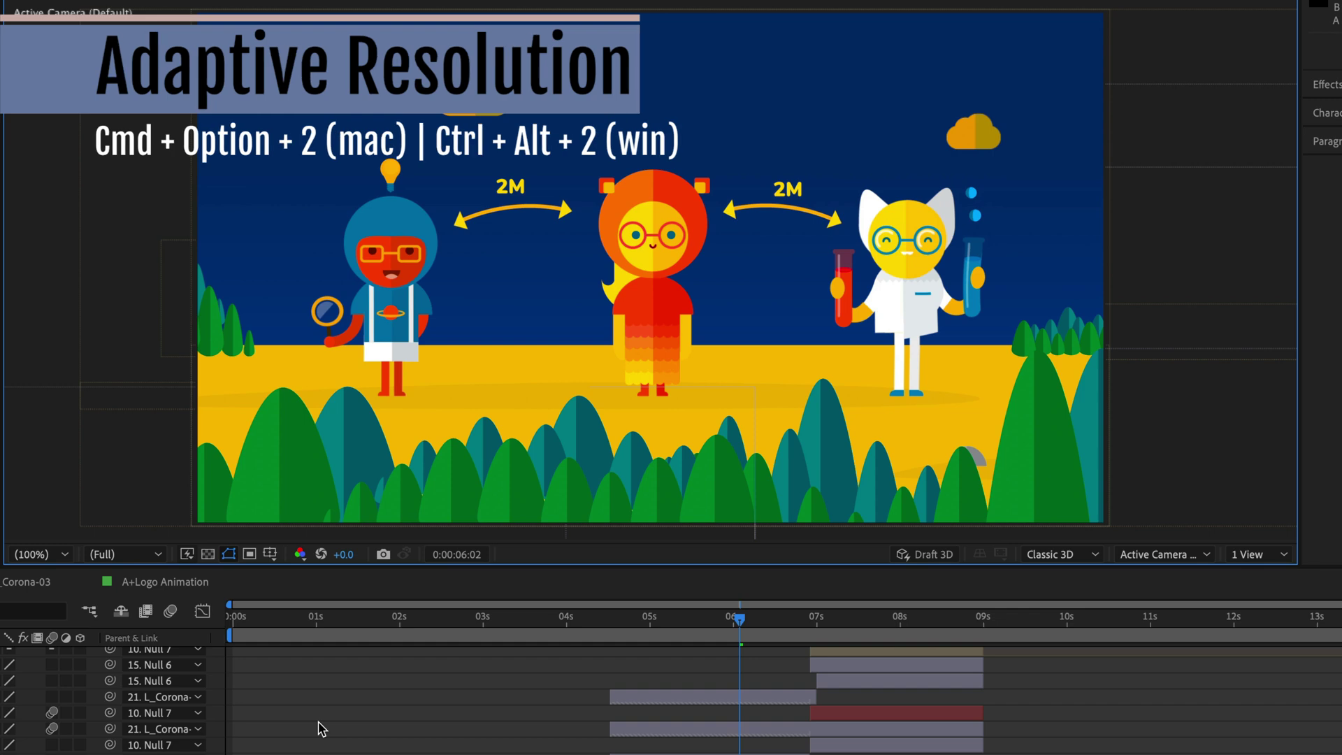
{"action": "left_click", "coordinate": [475, 619]}
{"action": "left_click_drag", "start_coordinate": [475, 638], "coordinate": [509, 631]}
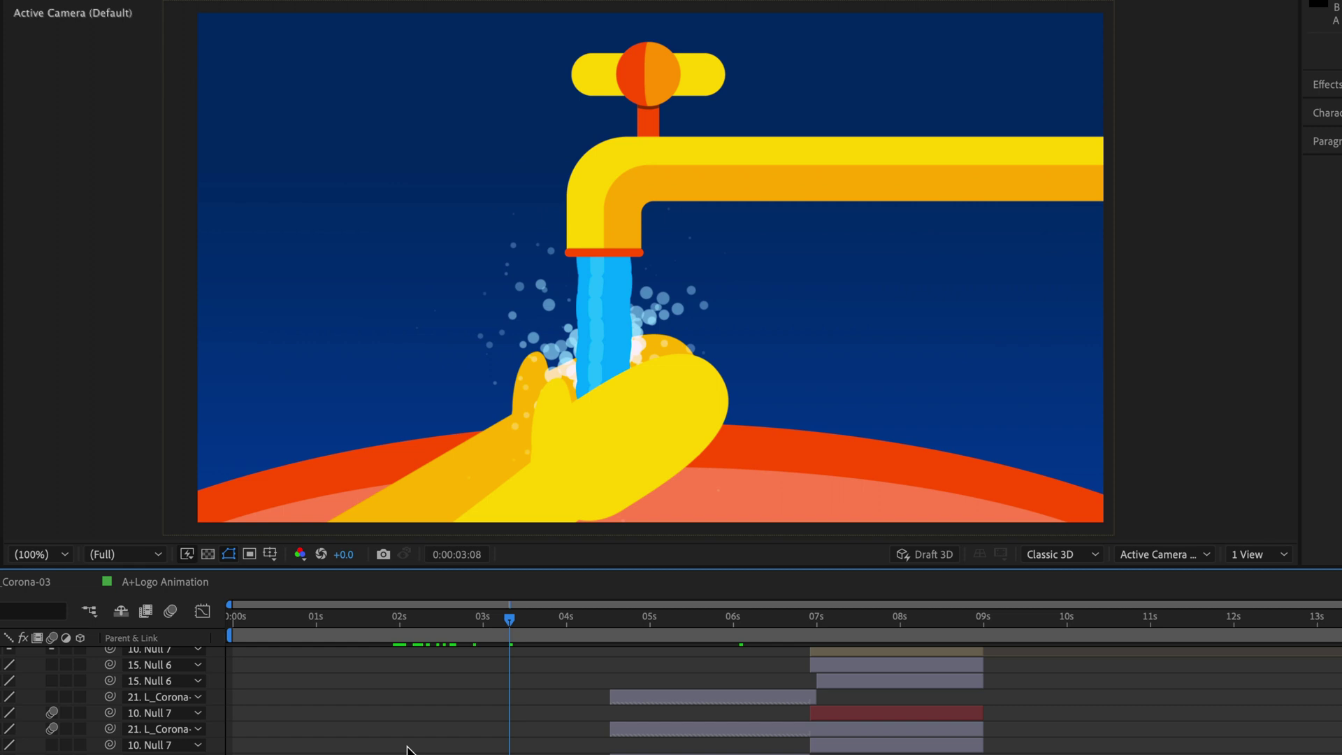
Enable Draft 3D, stop the RAM preview, and scrub the playhead back
{"action": "key", "text": "super+alt+4"}
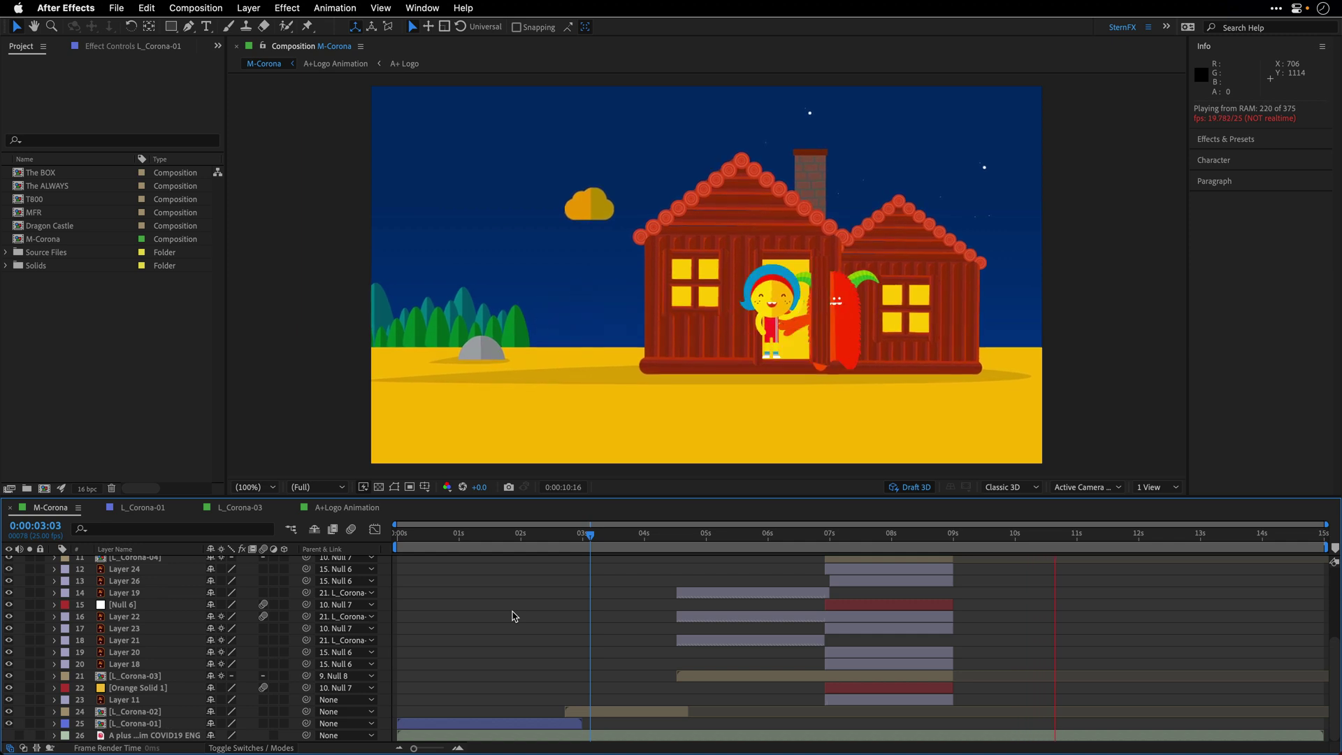
{"action": "key", "text": "space"}
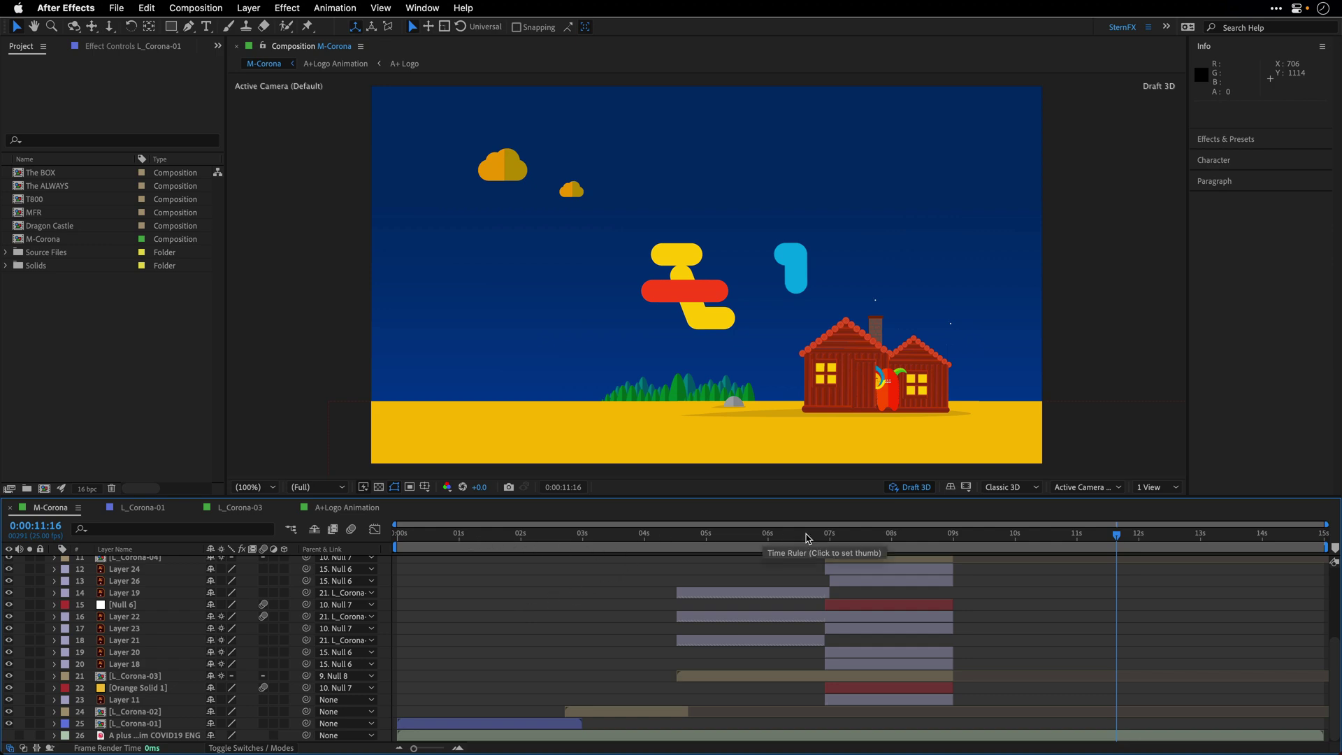
{"action": "left_click_drag", "start_coordinate": [786, 540], "coordinate": [461, 552]}
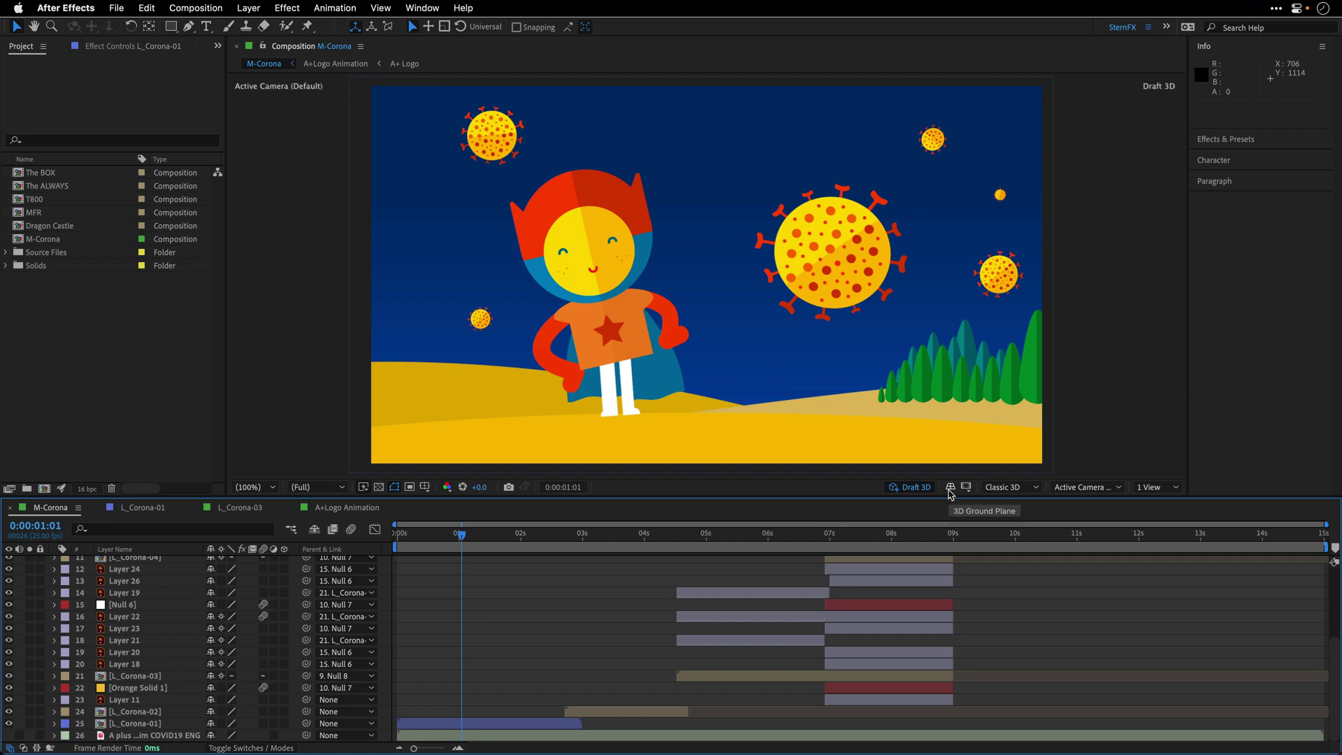
Toggle Extended Viewer on and off, then switch fast previews to Wireframe and scrub the timeline
{"action": "left_click", "coordinate": [965, 487]}
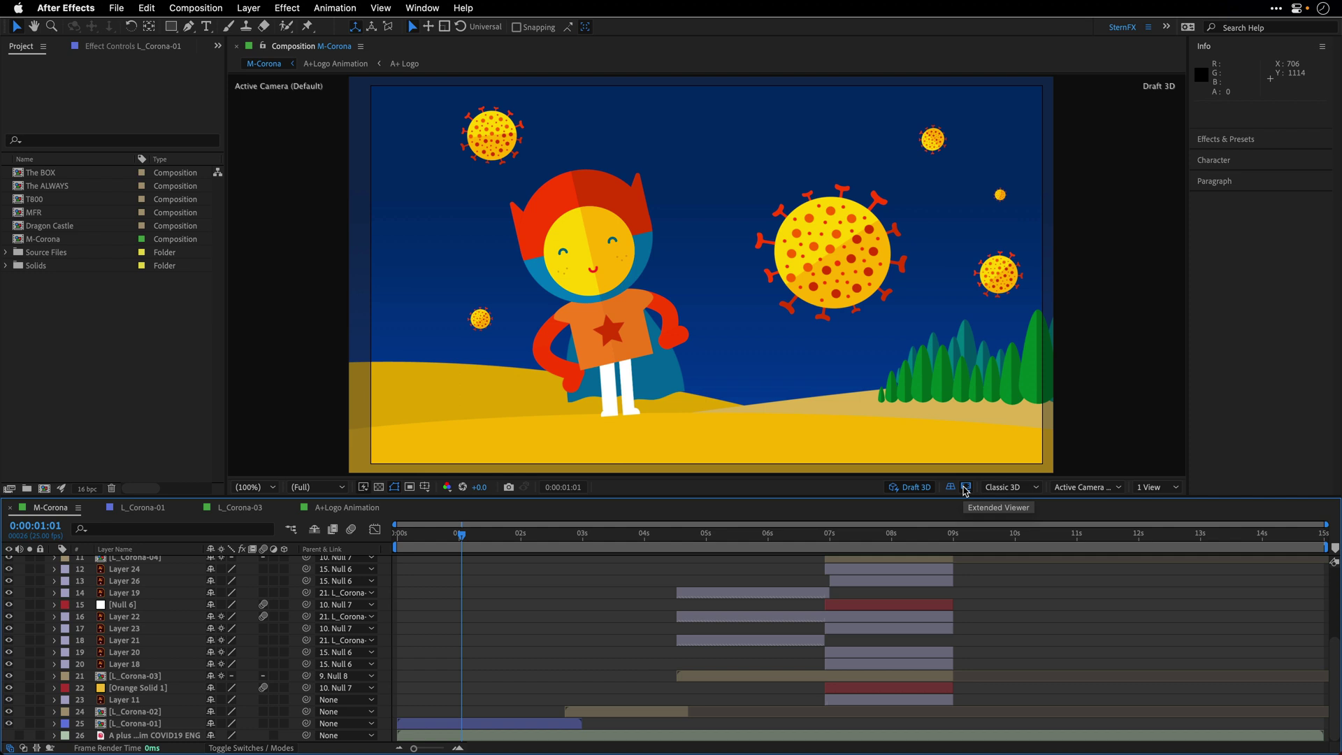
{"action": "left_click", "coordinate": [965, 488]}
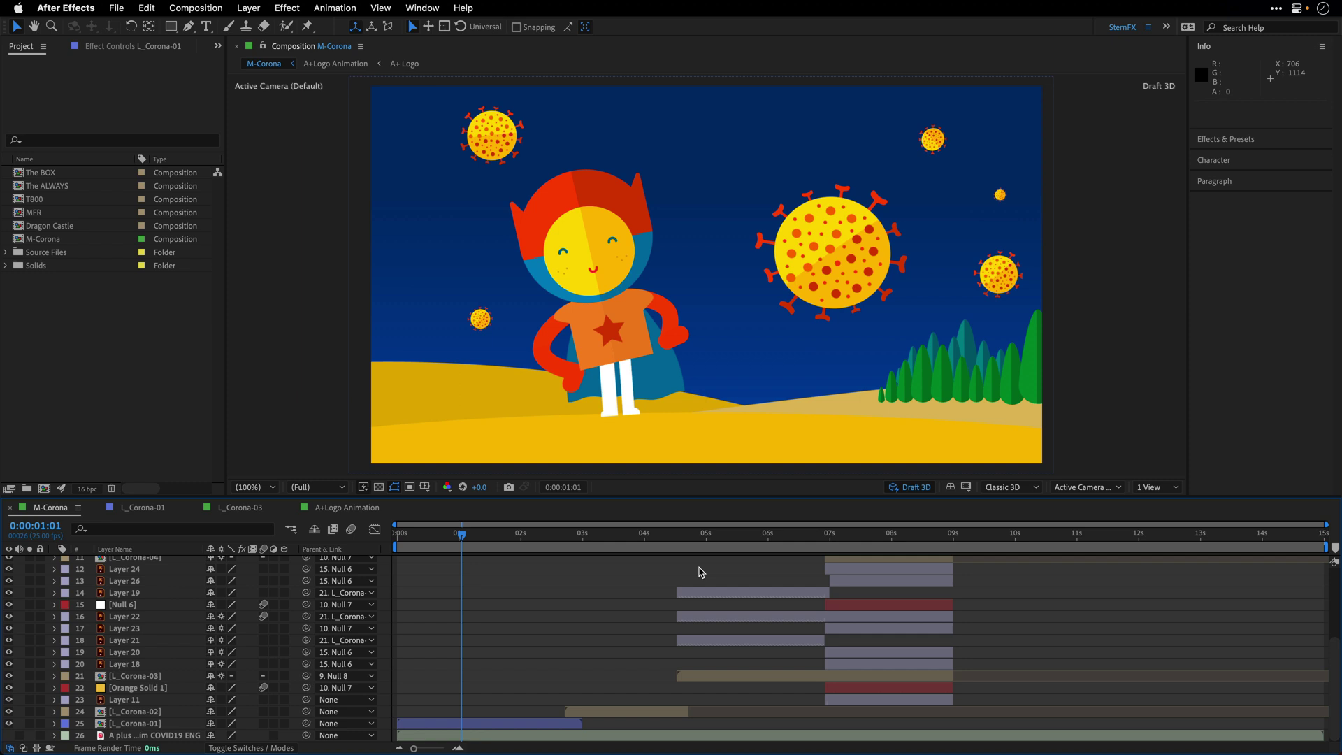
{"action": "key", "text": "super+alt+5"}
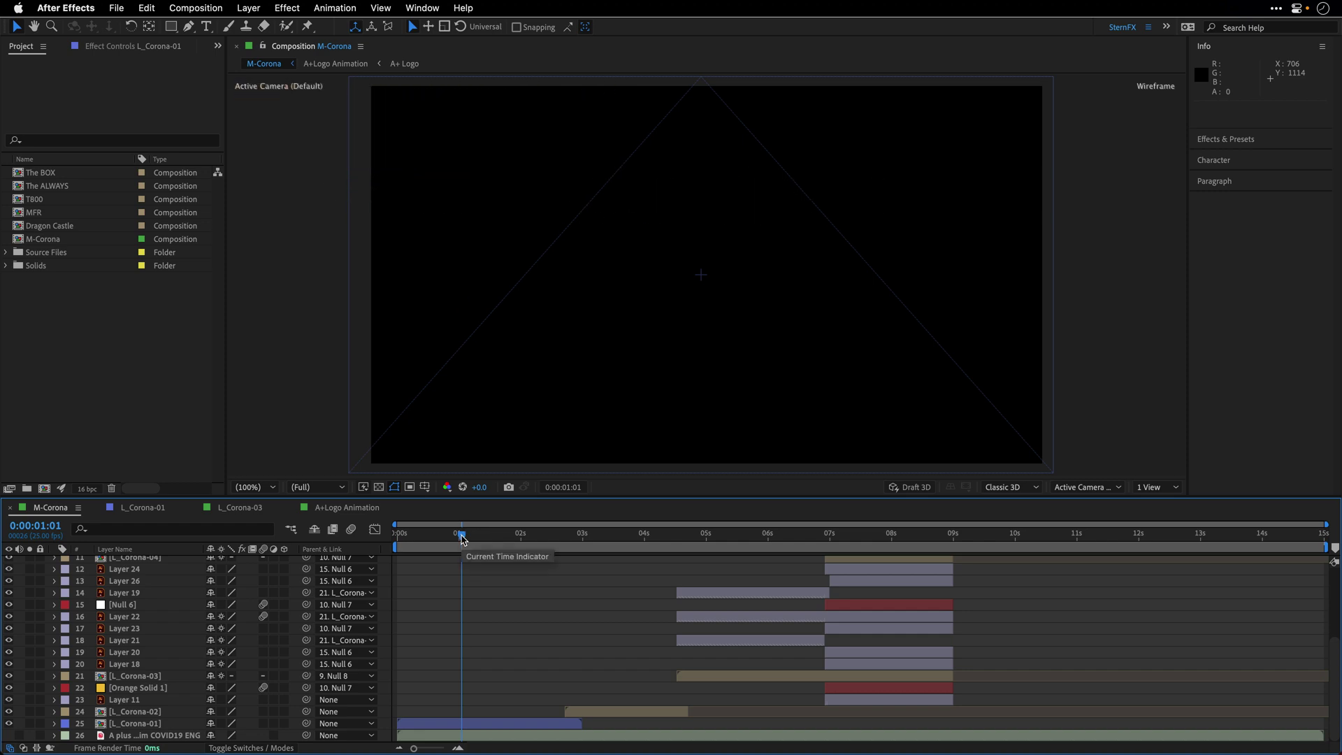
{"action": "mouse_move", "coordinate": [461, 538]}
{"action": "left_mouse_down"}
{"action": "mouse_move", "coordinate": [1165, 552]}
{"action": "mouse_move", "coordinate": [468, 563]}
{"action": "left_mouse_up"}
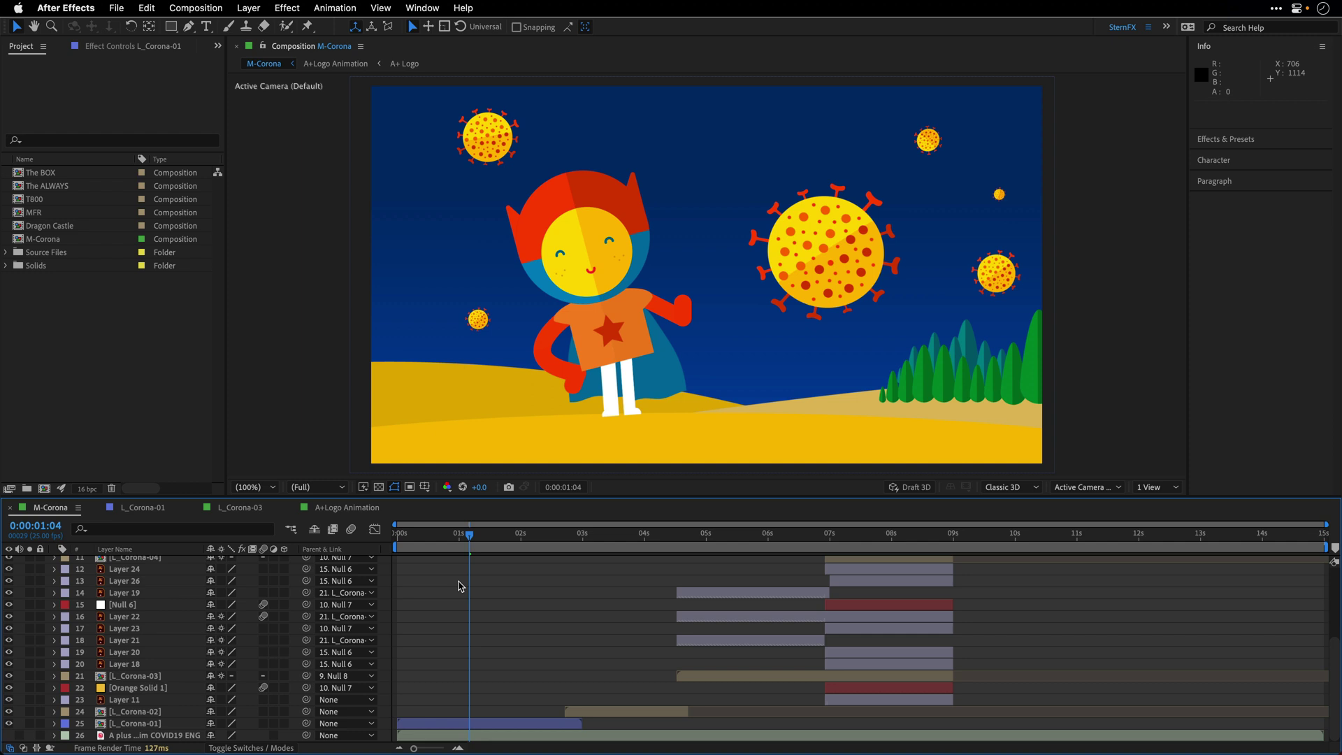
Select the 17 layers from L_Corona-01 up to Null 8 and open Layer > Quality
{"action": "left_click", "coordinate": [133, 723]}
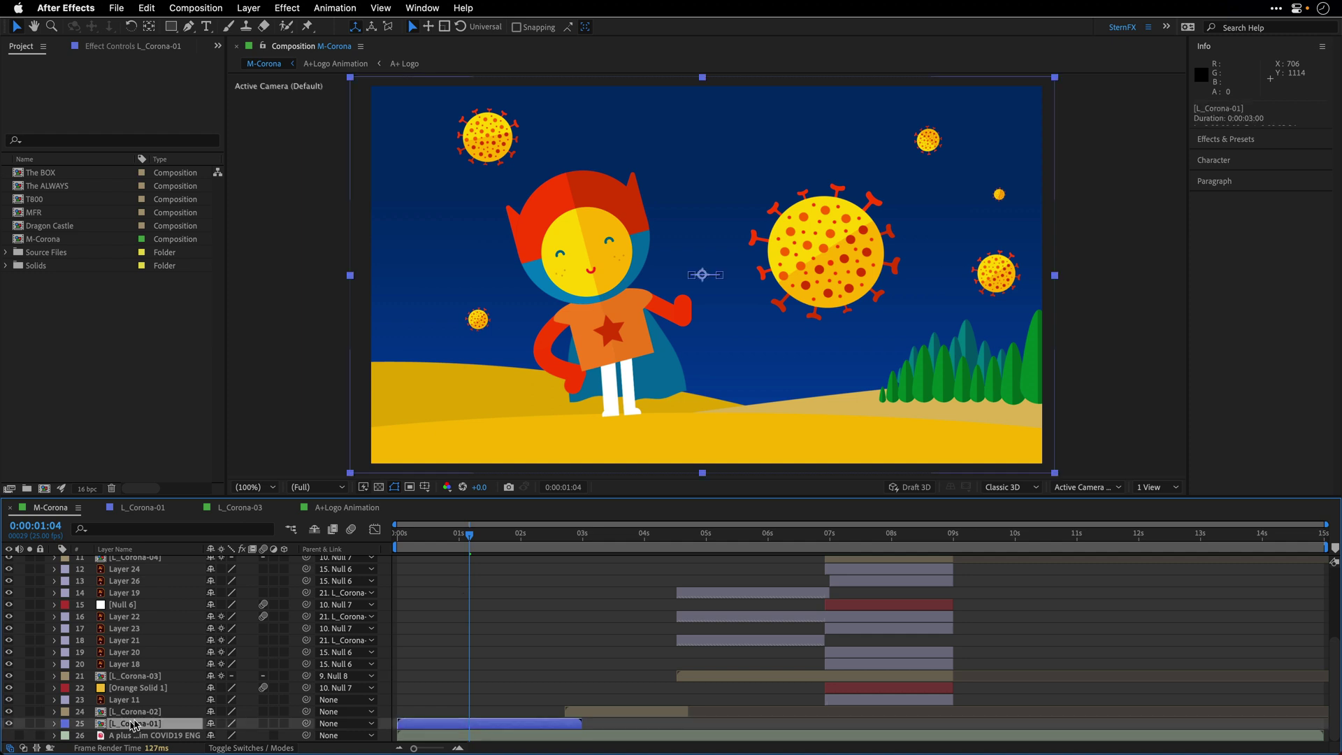
{"action": "scroll", "coordinate": [188, 702], "scroll_direction": "up", "scroll_amount": 2}
{"action": "scroll", "coordinate": [187, 701], "scroll_direction": "up", "scroll_amount": 4}
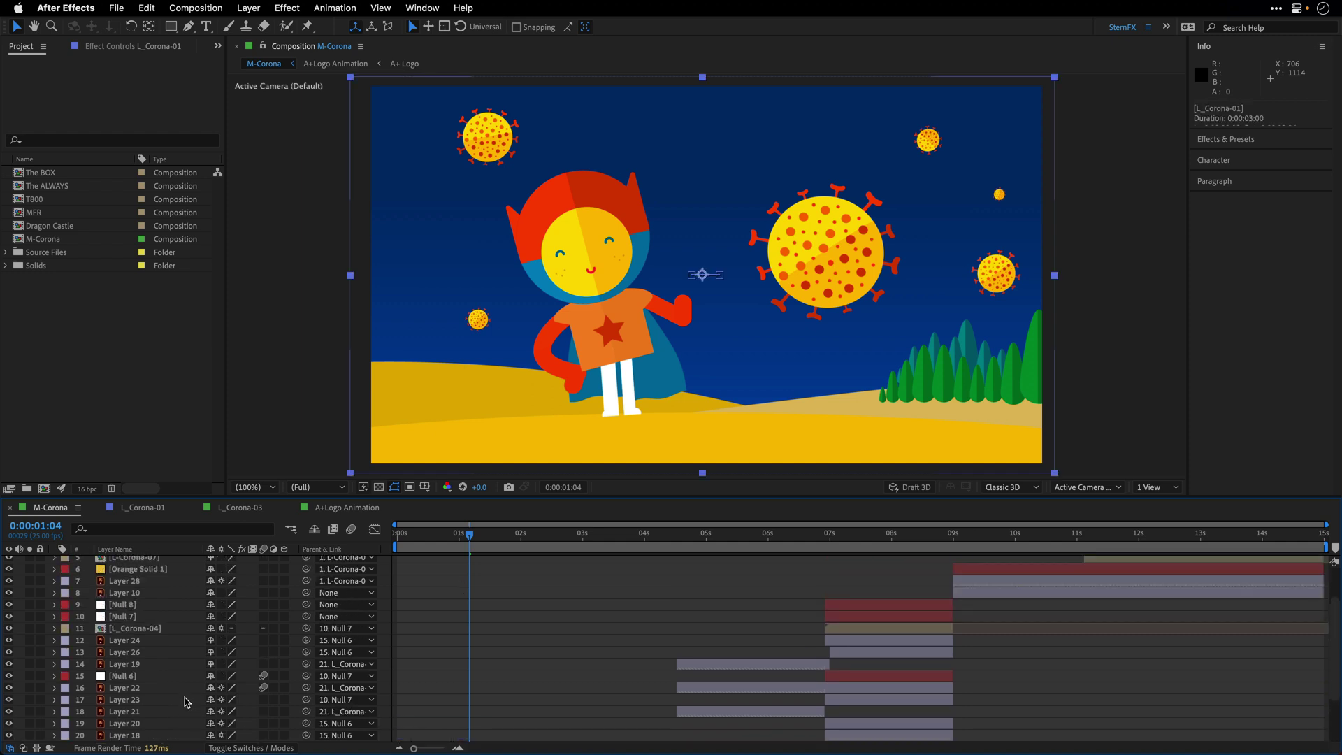
{"action": "left_click", "coordinate": [145, 629], "text": "shift"}
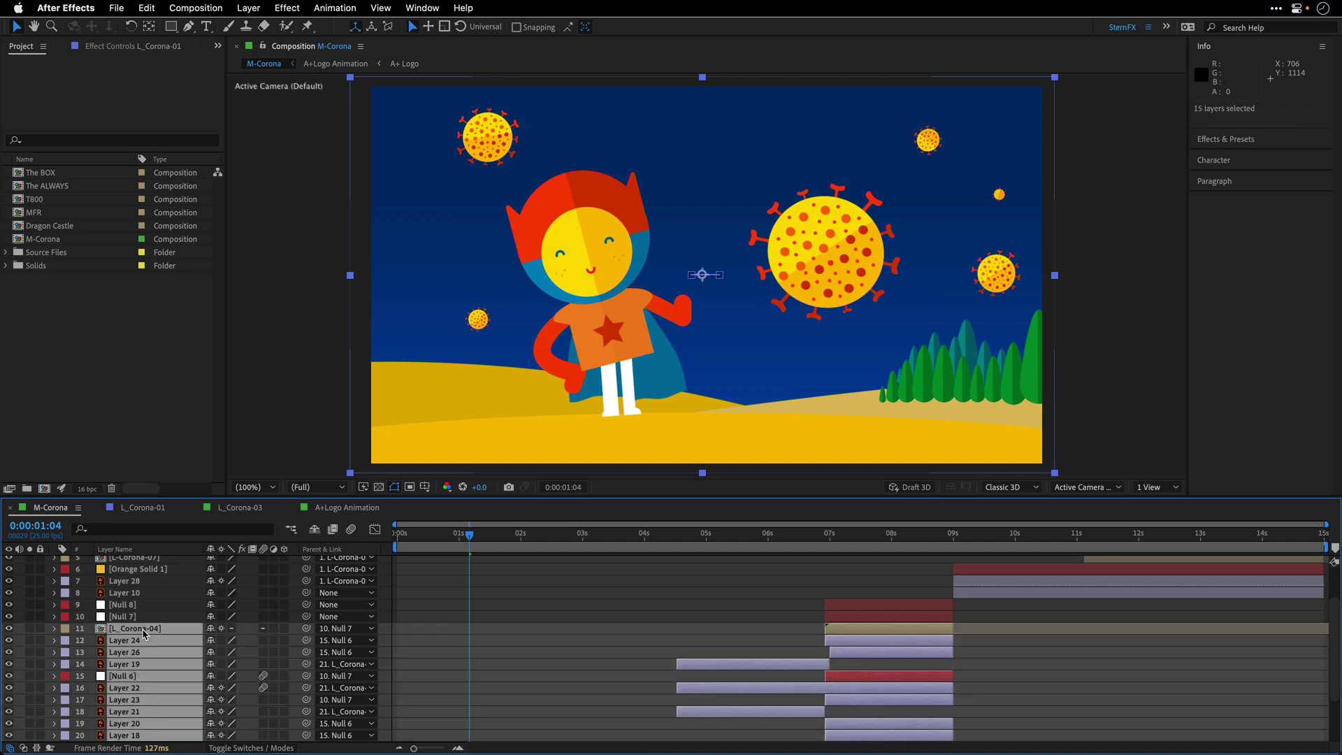
{"action": "left_click", "coordinate": [136, 619], "text": "shift"}
{"action": "left_click", "coordinate": [136, 605], "text": "shift"}
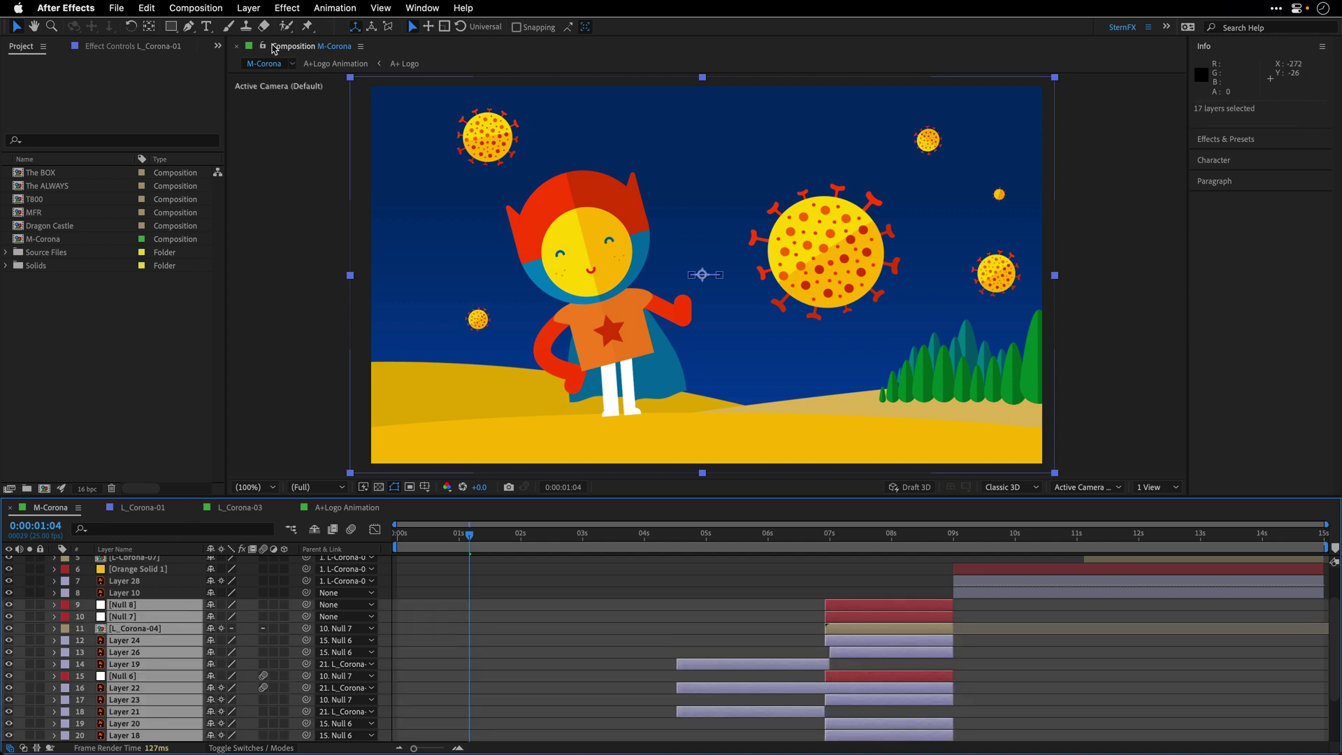
{"action": "left_click", "coordinate": [250, 9]}
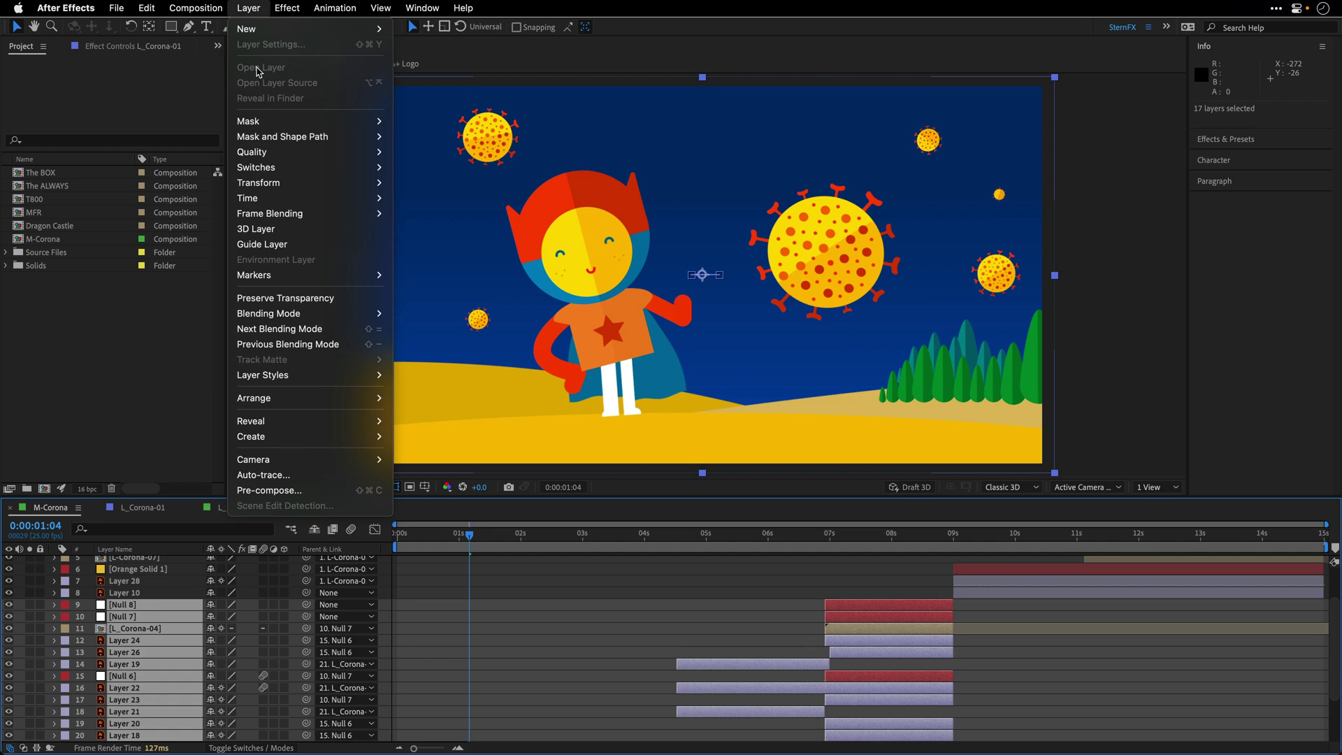
{"action": "mouse_move", "coordinate": [255, 152]}
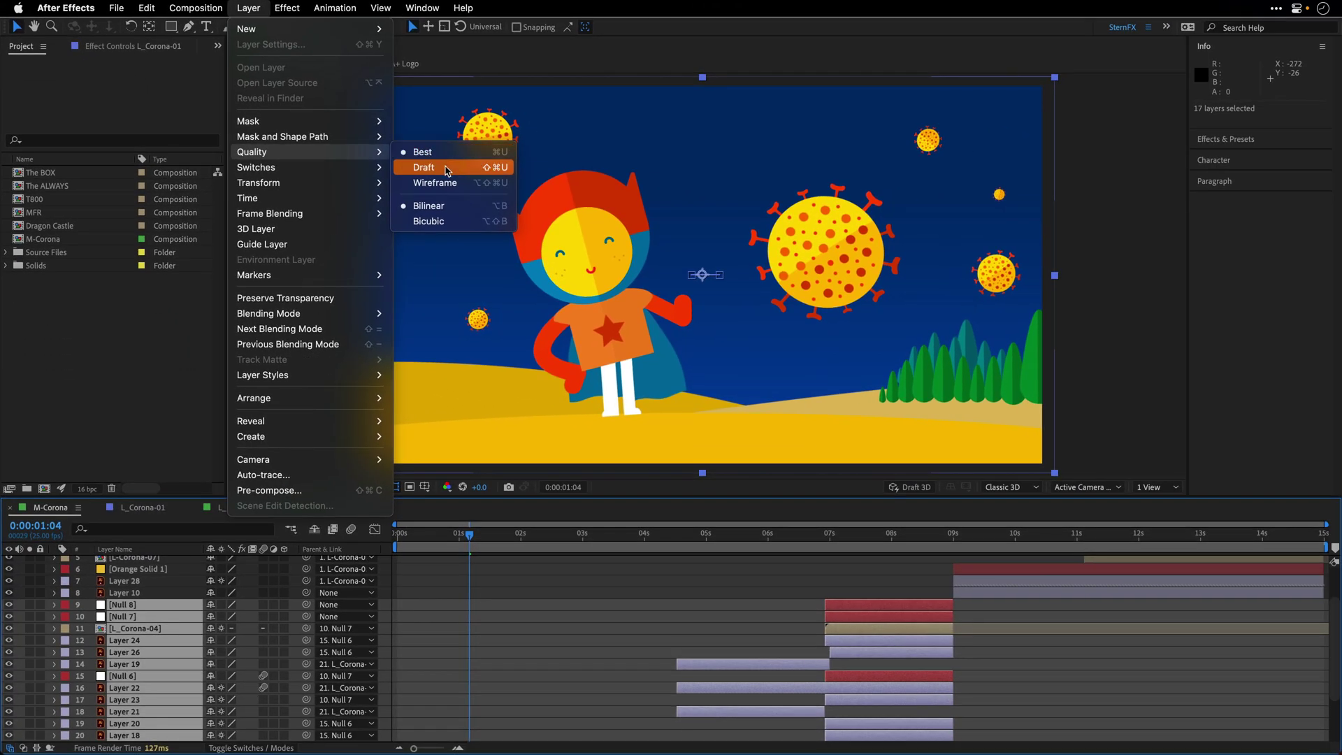
Set the selected layers to Draft quality, zoom the viewer to 200%, then restore Best
{"action": "left_click", "coordinate": [446, 169]}
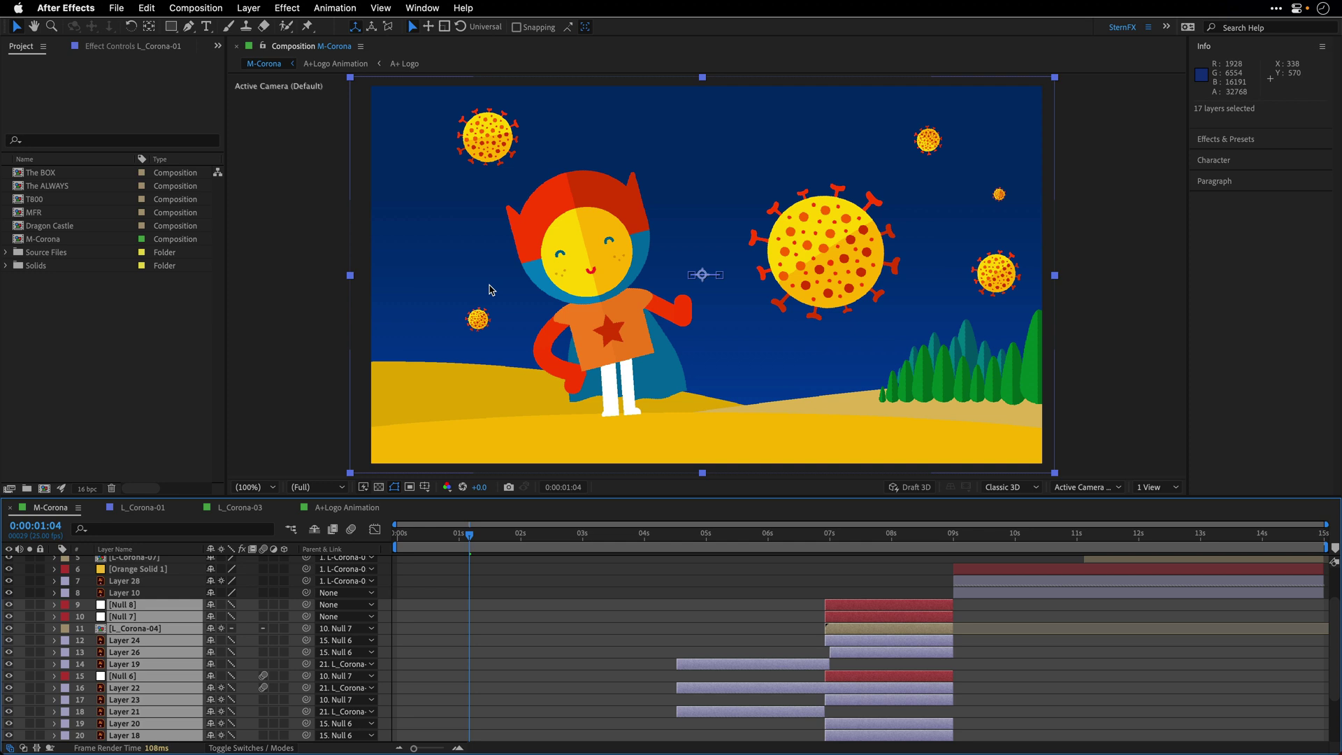
{"action": "key", "text": "period"}
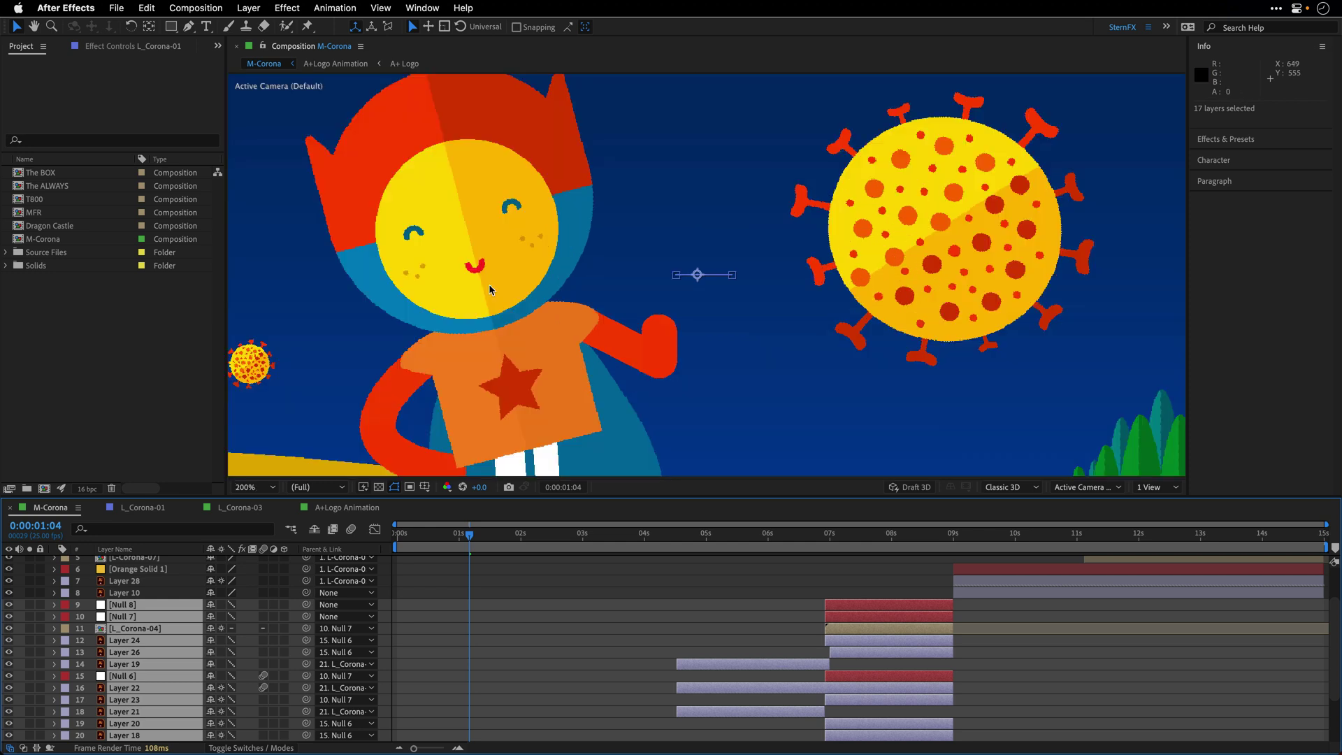
{"action": "key", "text": "super+u"}
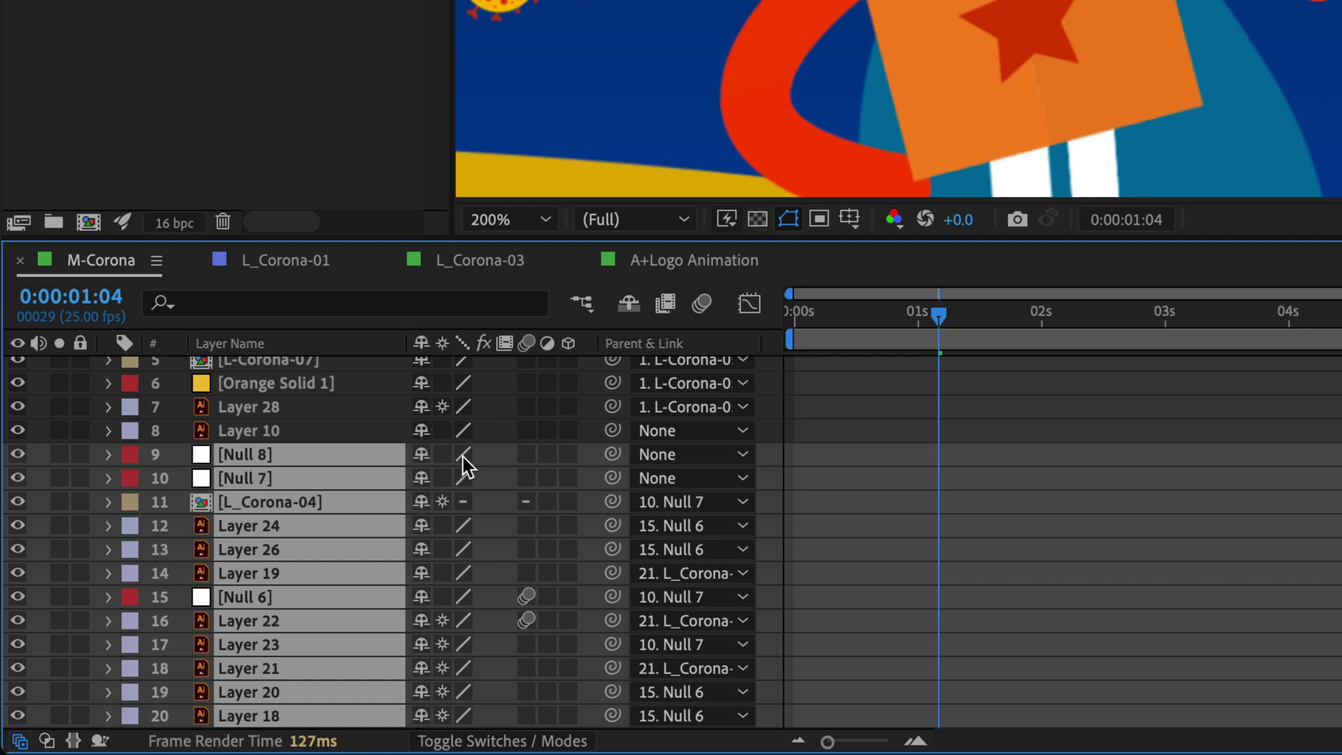
Switch the layers to Bicubic, then Draft, then return them to Best quality
{"action": "left_click", "coordinate": [462, 455], "text": "alt"}
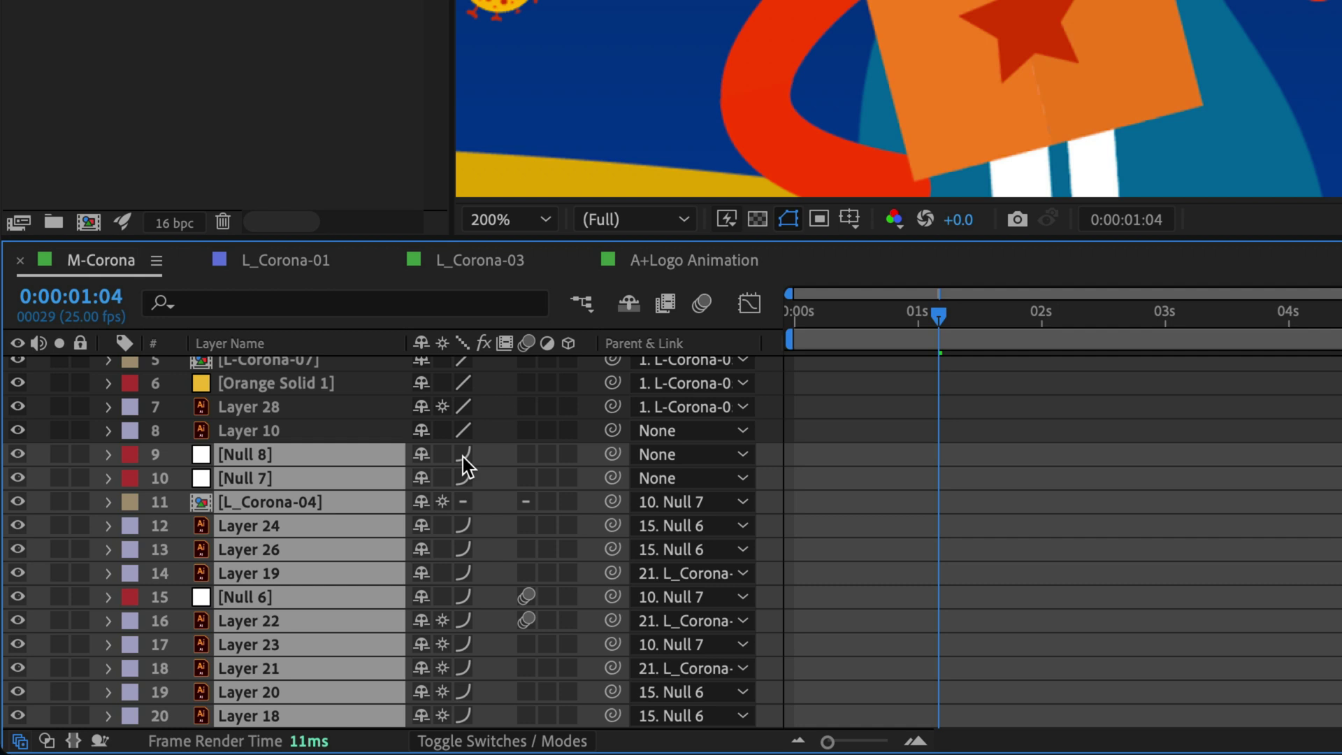
{"action": "left_click", "coordinate": [462, 456]}
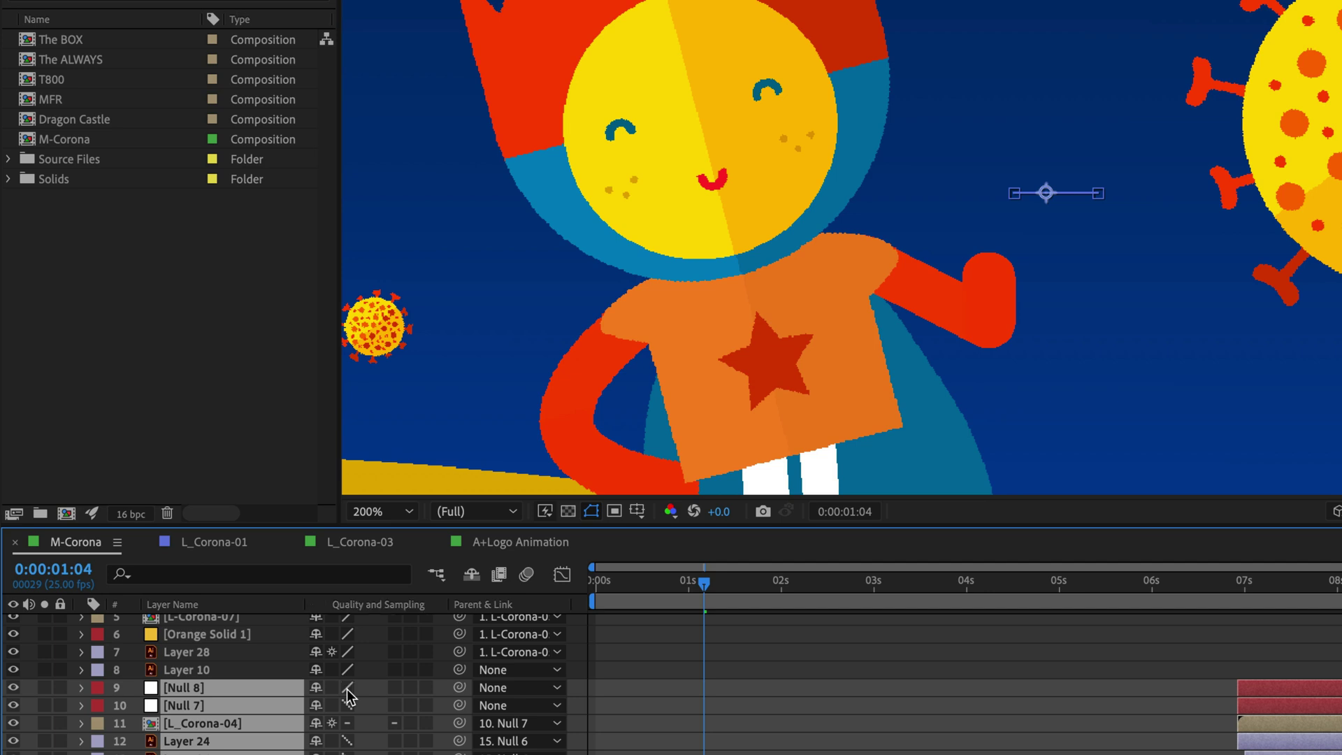
{"action": "left_click", "coordinate": [347, 689]}
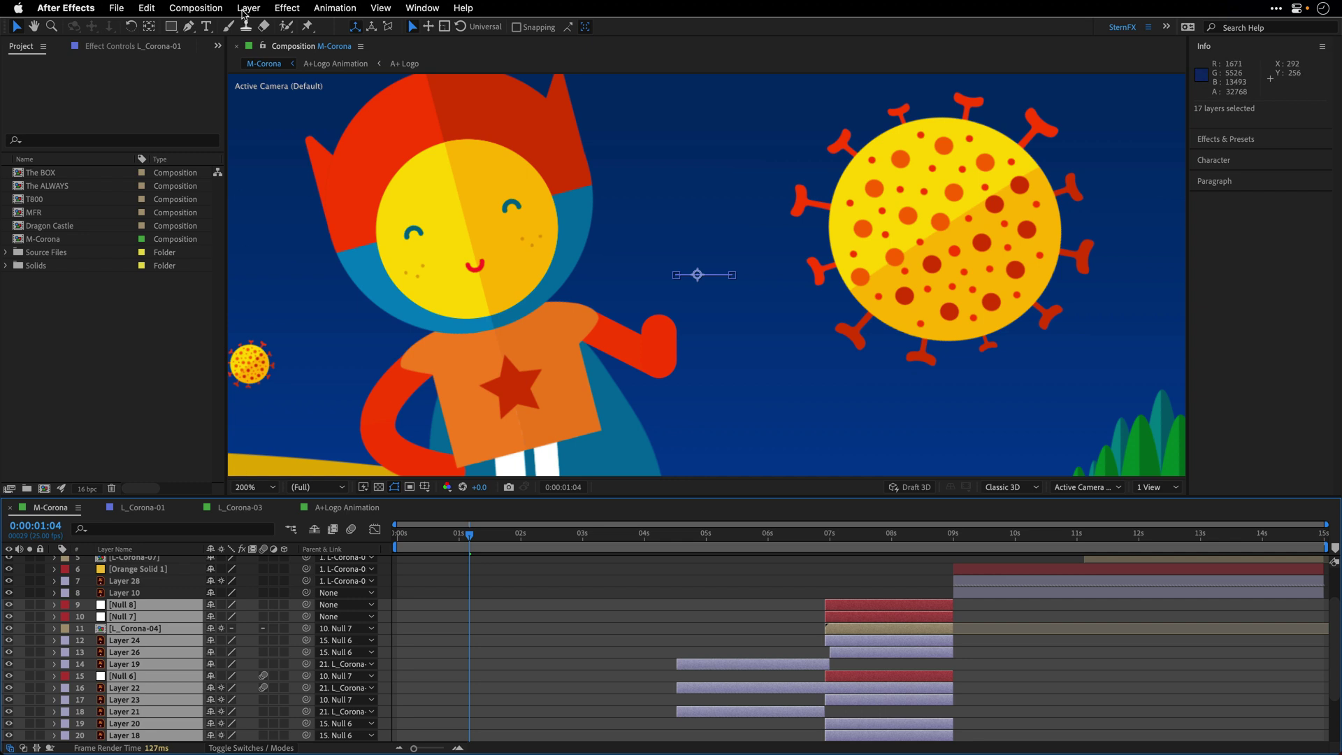
Set the M-Corona layers to Wireframe quality, move to 0:00:04:14 and zoom out to 100%
{"action": "left_click", "coordinate": [247, 8]}
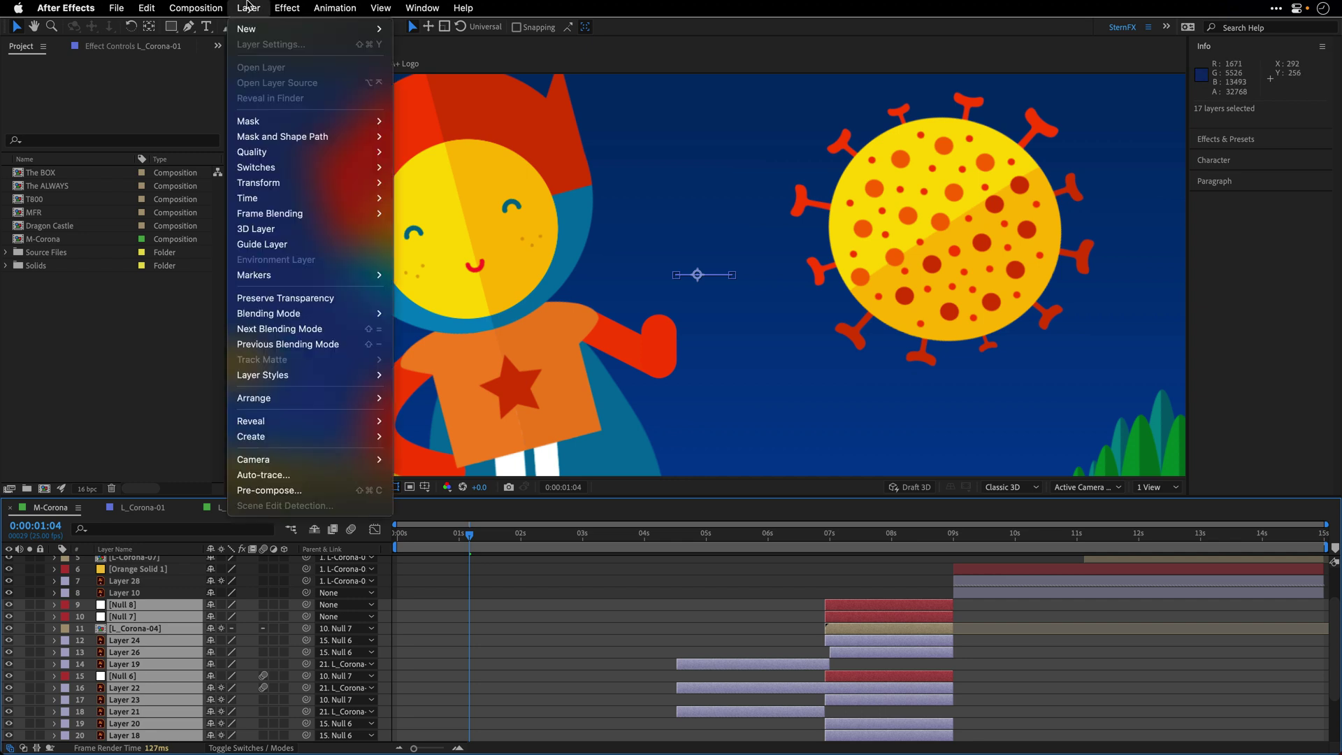
{"action": "mouse_move", "coordinate": [323, 153]}
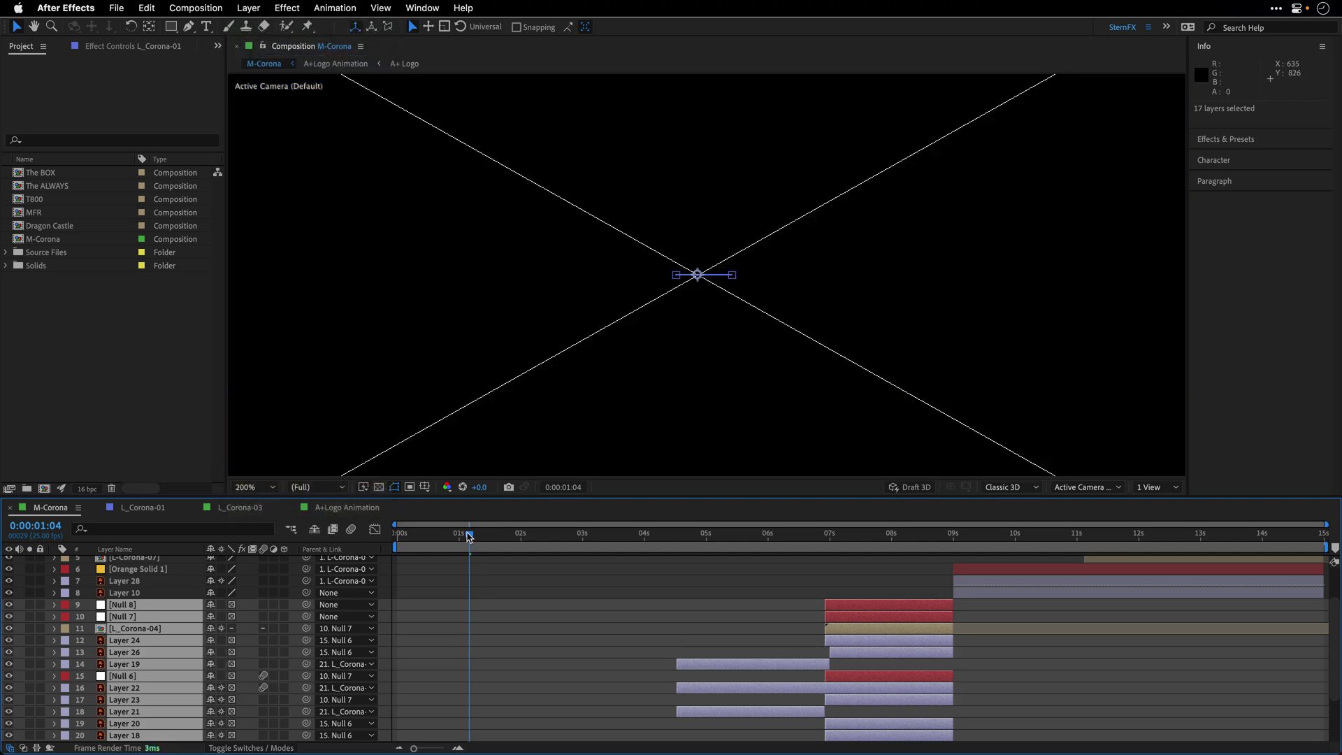
{"action": "mouse_move", "coordinate": [468, 536]}
{"action": "left_mouse_down"}
{"action": "mouse_move", "coordinate": [698, 538]}
{"action": "mouse_move", "coordinate": [779, 559]}
{"action": "mouse_move", "coordinate": [468, 557]}
{"action": "left_mouse_up"}
{"action": "key", "text": "comma"}
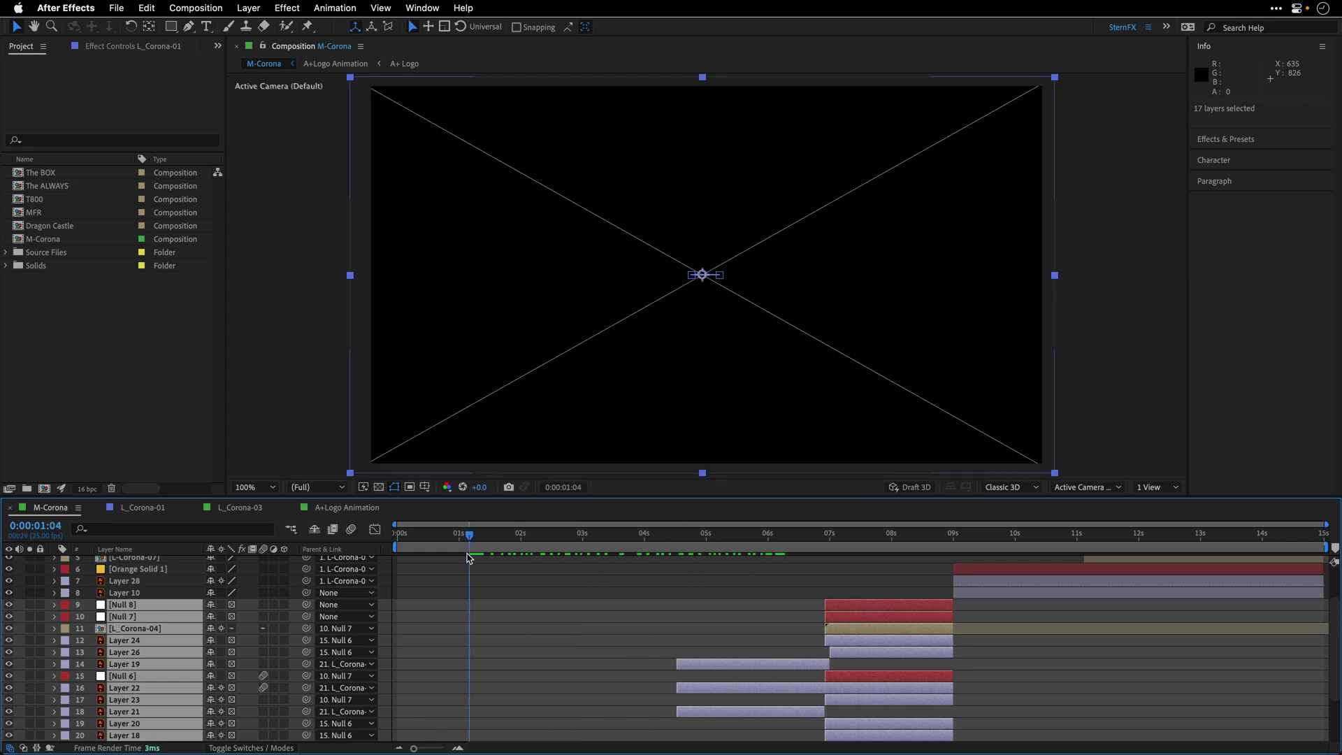
Preview the wireframe animation twice, stopping playback each time
{"action": "key", "text": "space"}
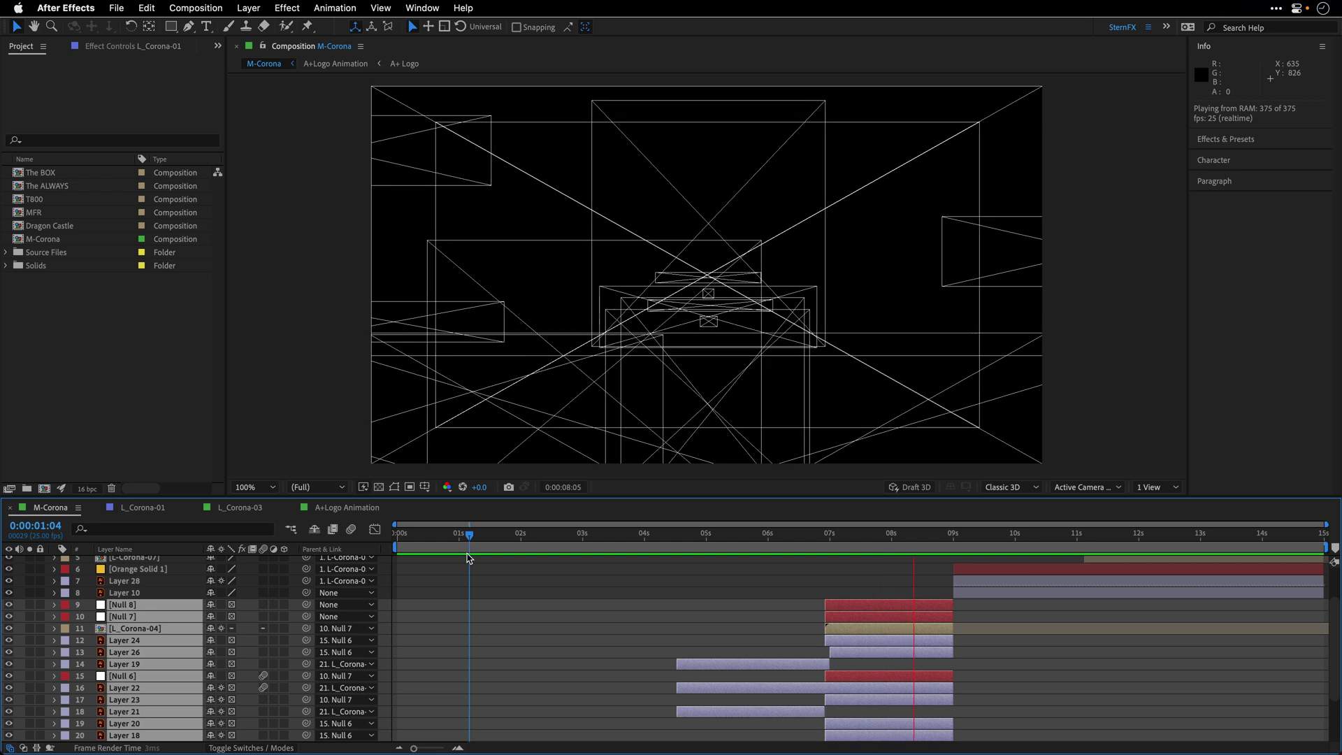
{"action": "key", "text": "space"}
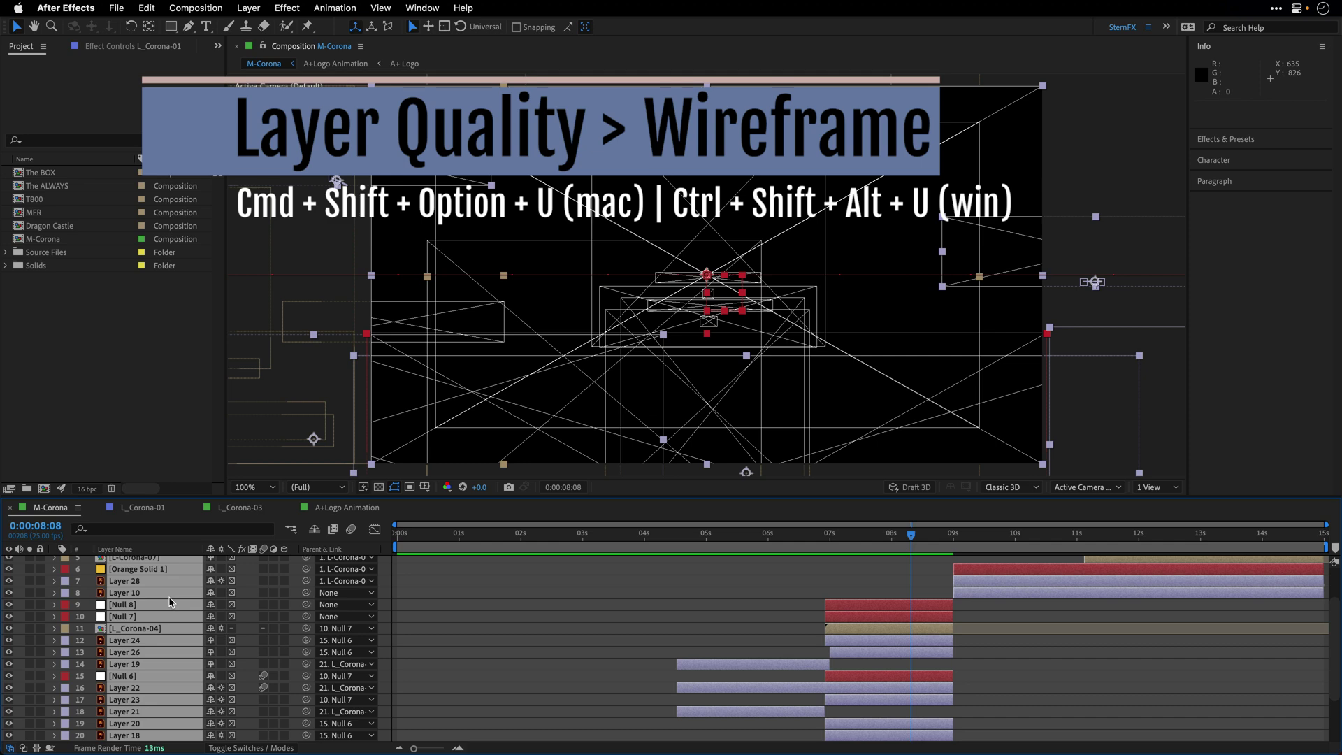
{"action": "scroll", "coordinate": [470, 618], "scroll_direction": "up", "scroll_amount": 3}
{"action": "key", "text": "space"}
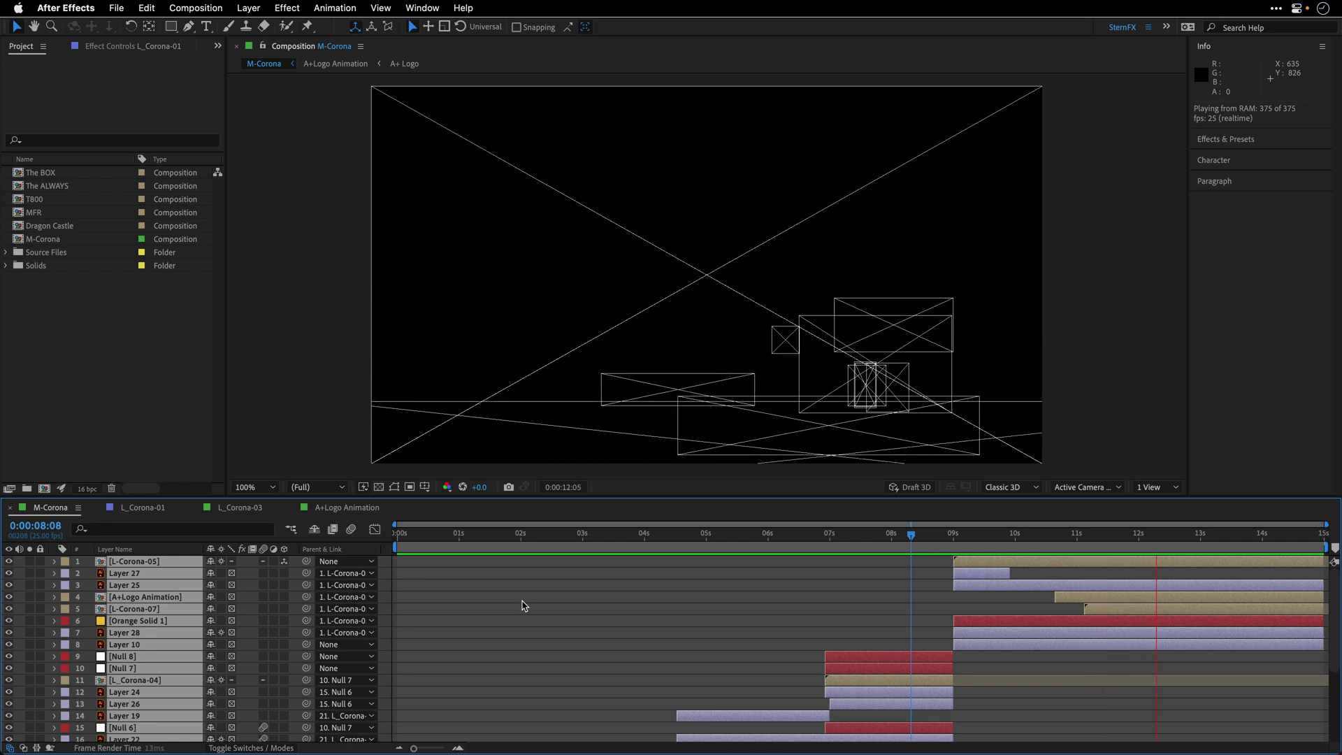
{"action": "key", "text": "space"}
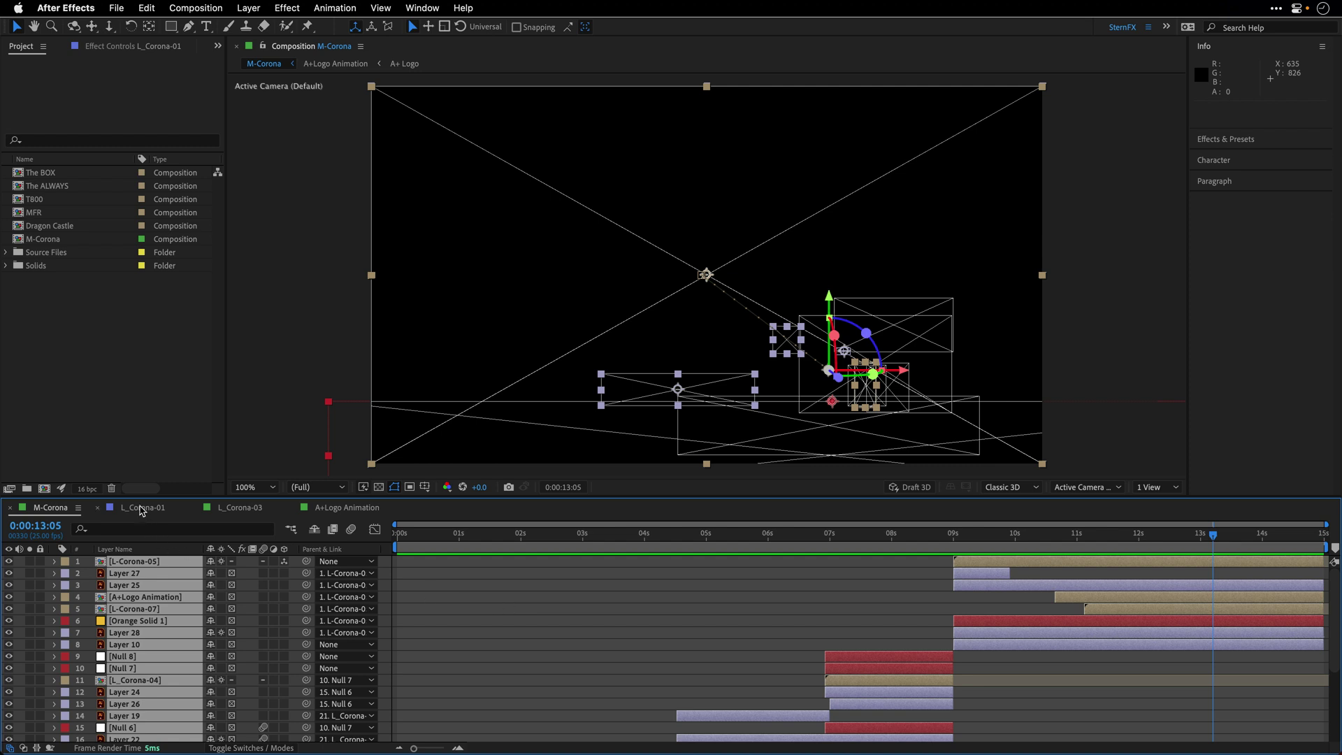
Preview L_Corona-01 in wireframe from its start, briefly checking the L_Corona-03 and A+Logo Animation compositions
{"action": "left_click", "coordinate": [142, 508]}
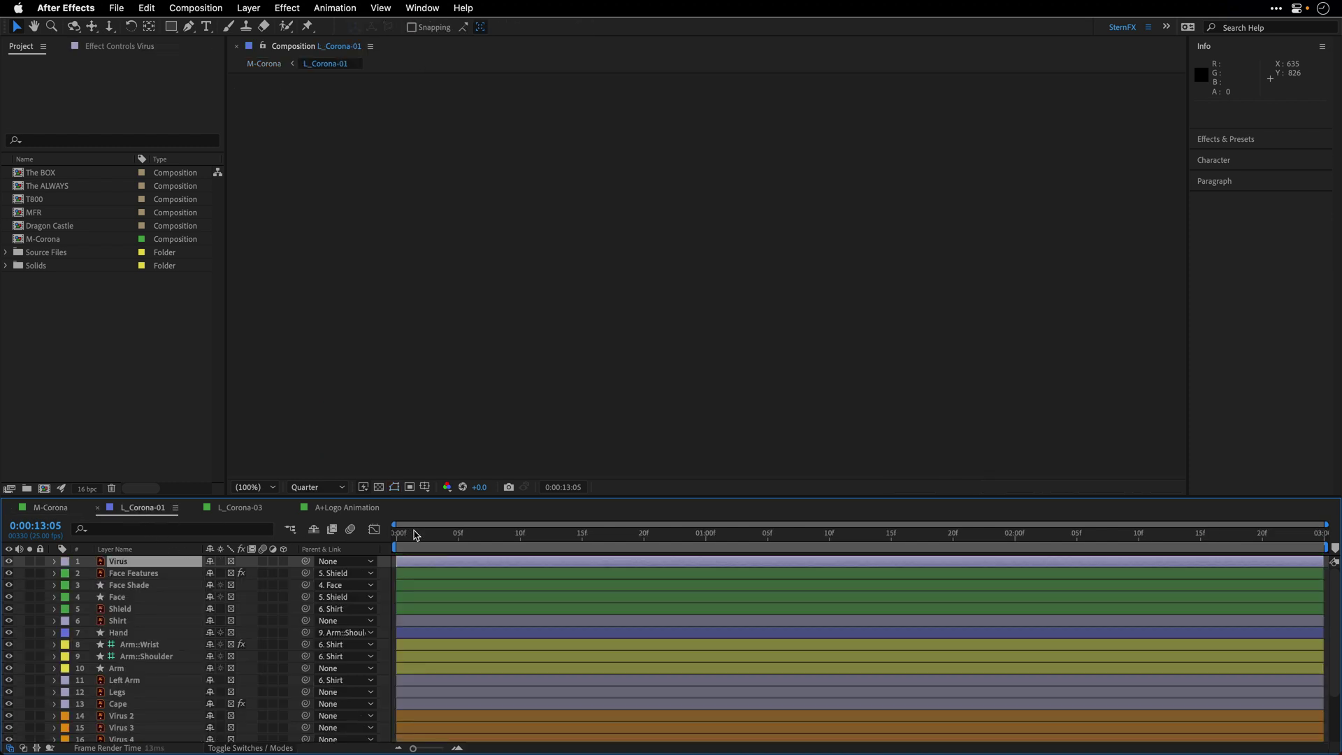
{"action": "left_click", "coordinate": [396, 535]}
{"action": "key", "text": "space"}
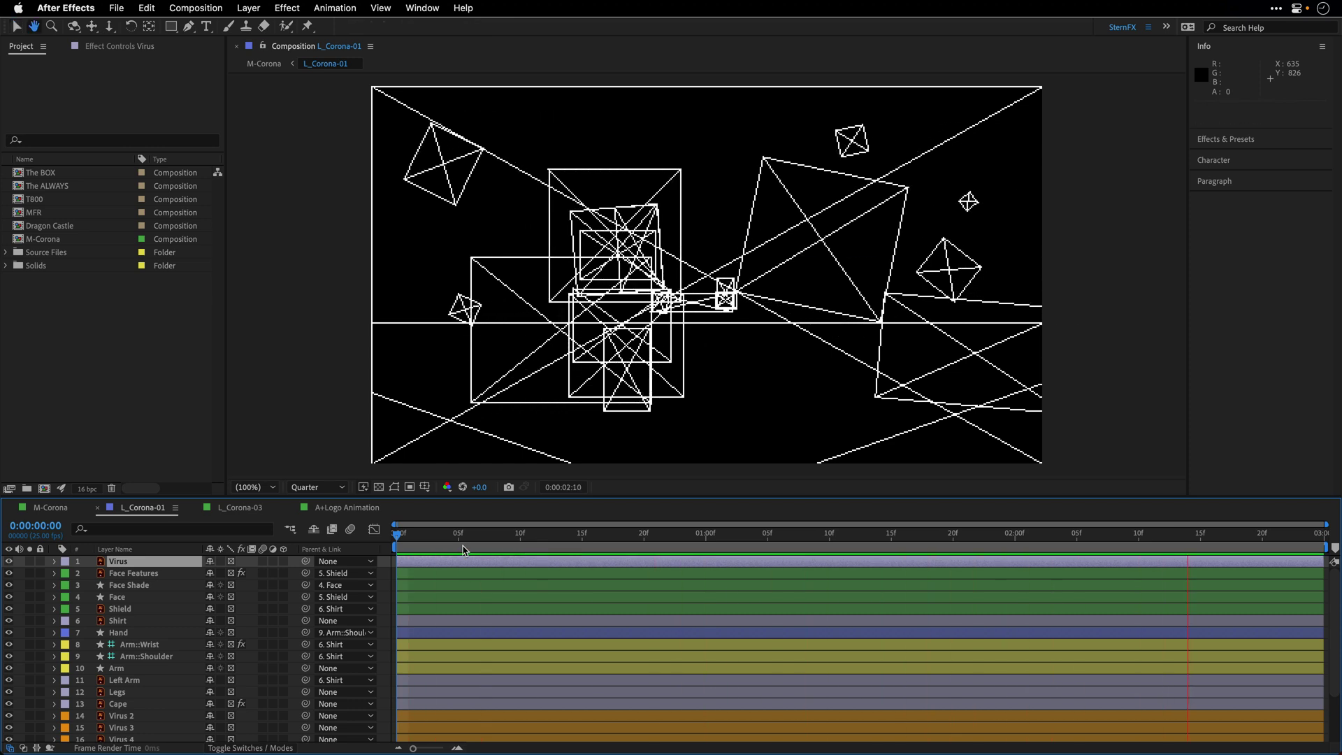
{"action": "key", "text": "space"}
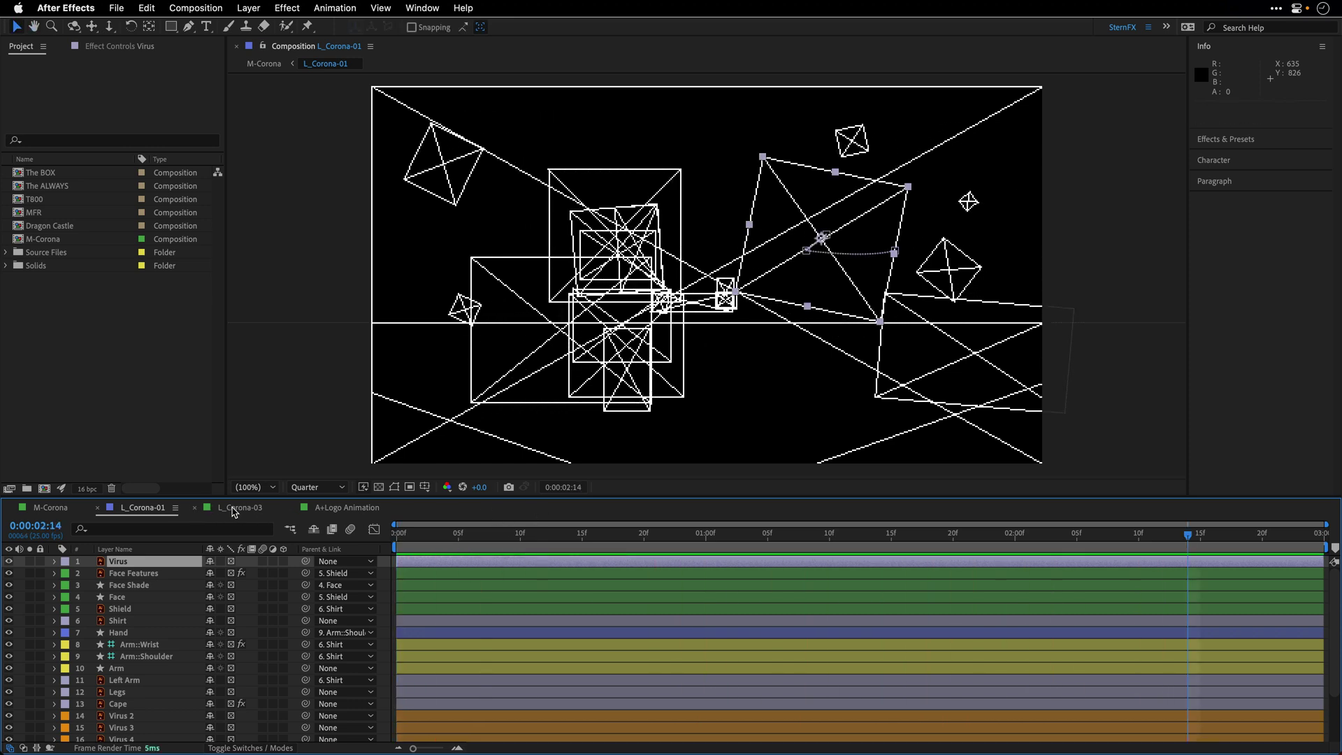
{"action": "left_click", "coordinate": [234, 508]}
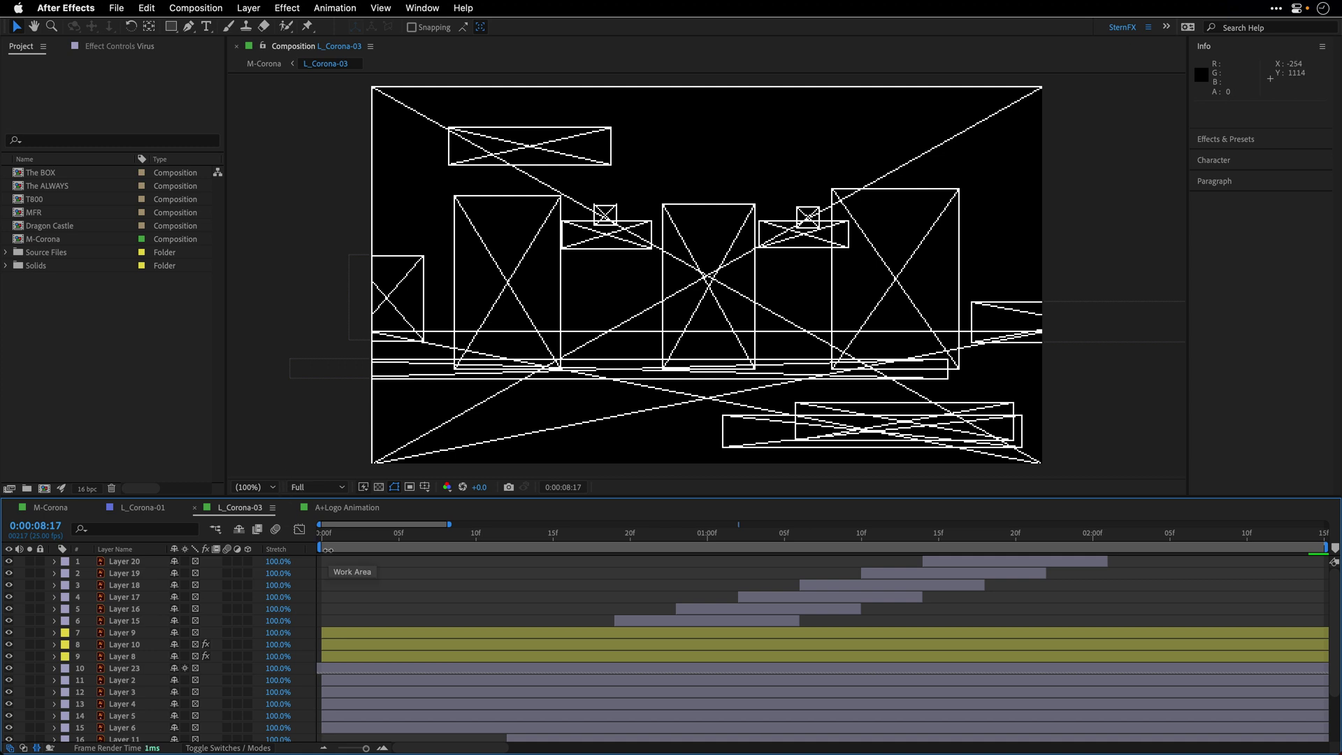
{"action": "left_click", "coordinate": [335, 509]}
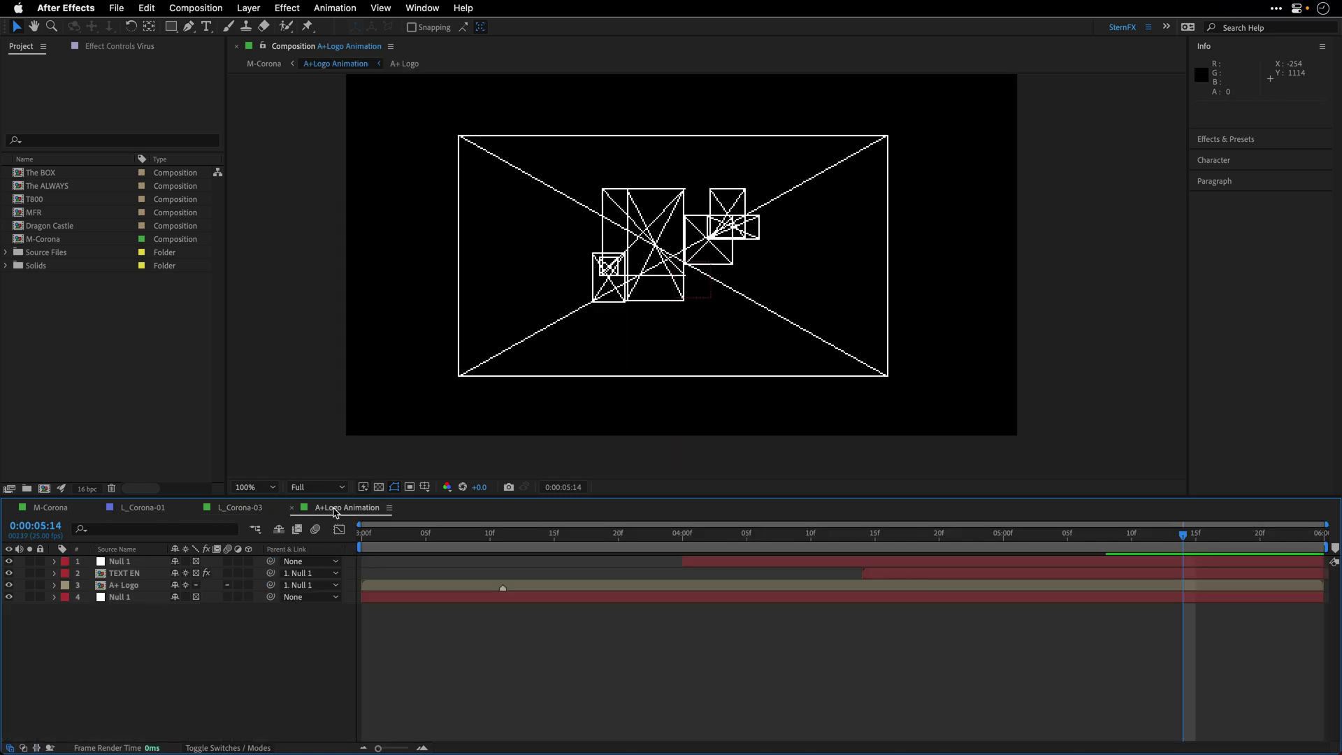
{"action": "left_click", "coordinate": [169, 511]}
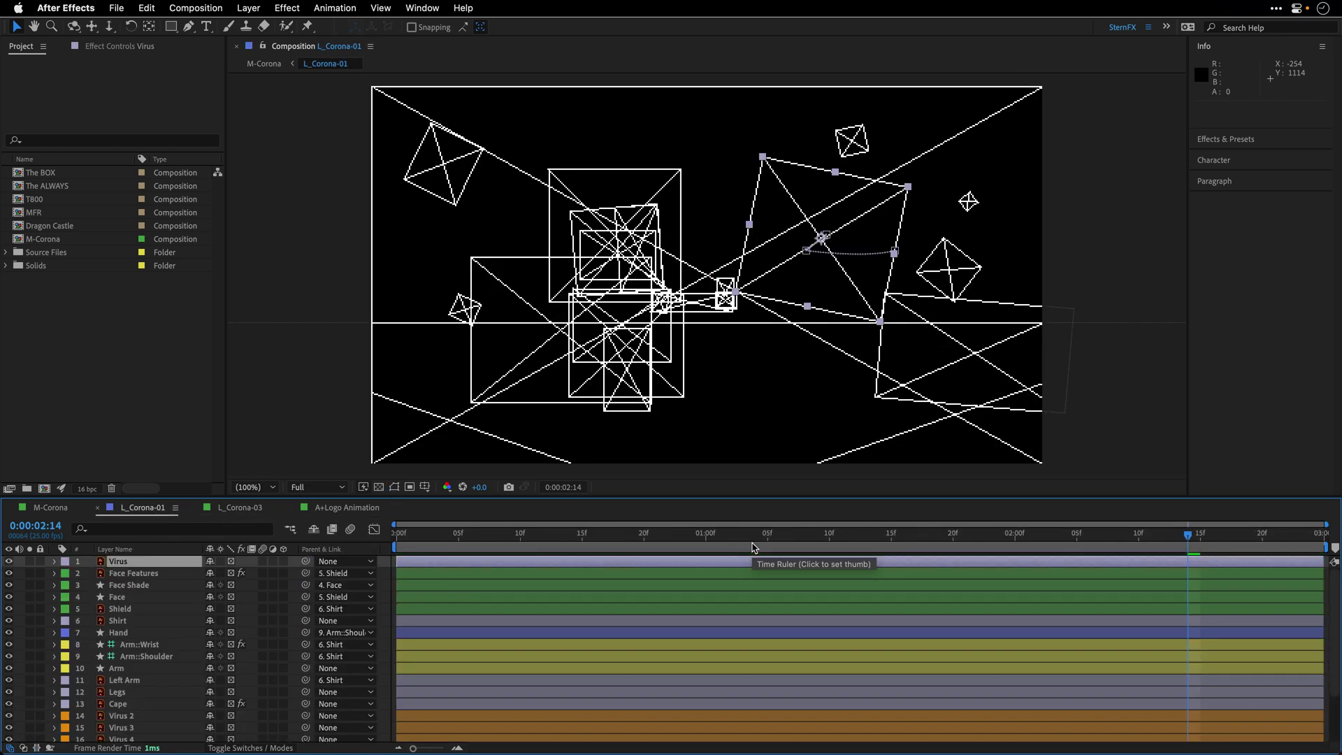
{"action": "key", "text": "space"}
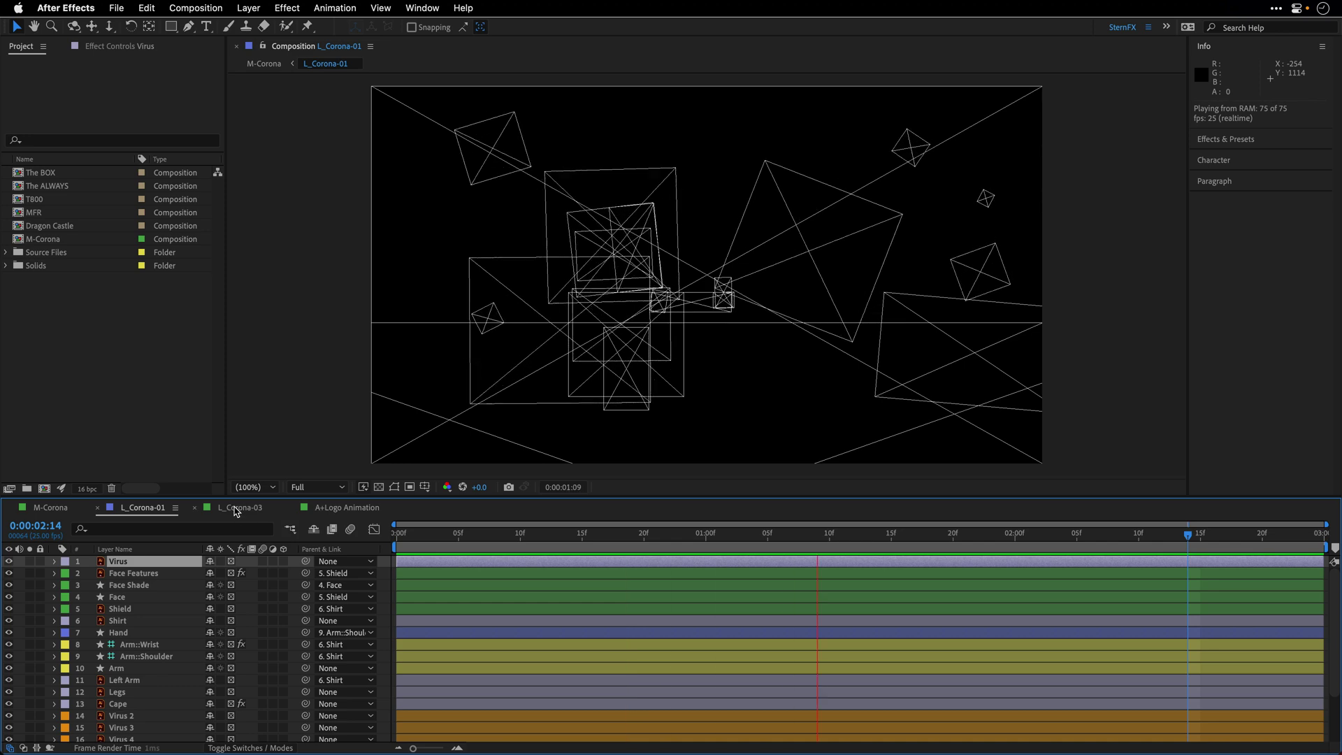
Preview the L_Corona-03 composition in wireframe from its start
{"action": "left_click", "coordinate": [241, 508]}
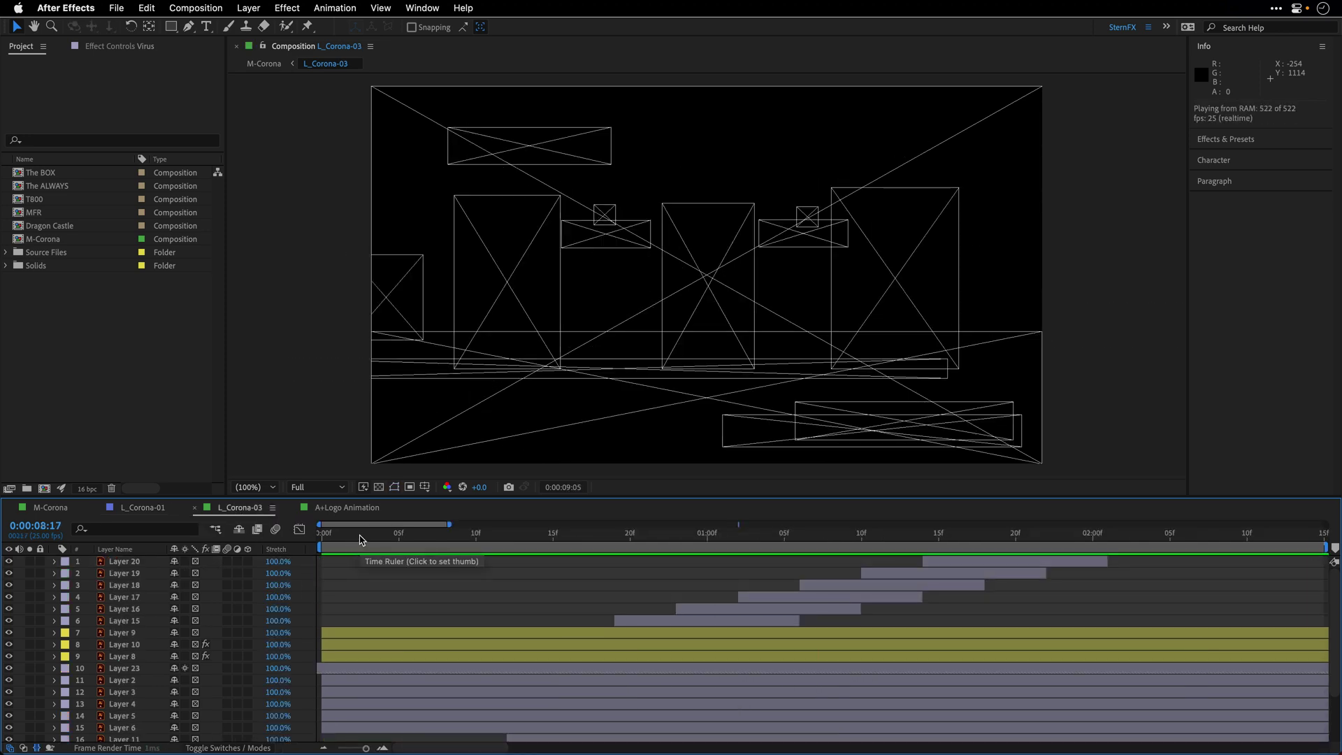
{"action": "left_click", "coordinate": [323, 535]}
{"action": "key", "text": "space"}
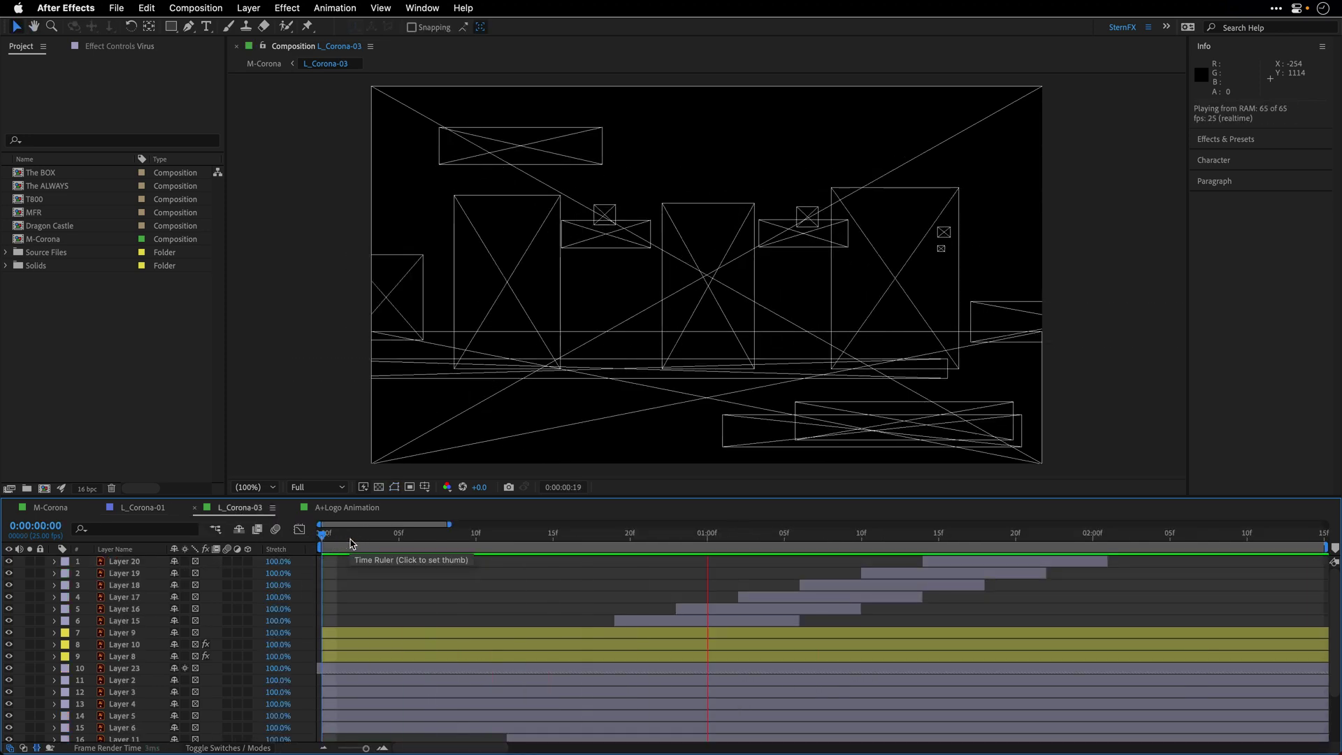
{"action": "key", "text": "space"}
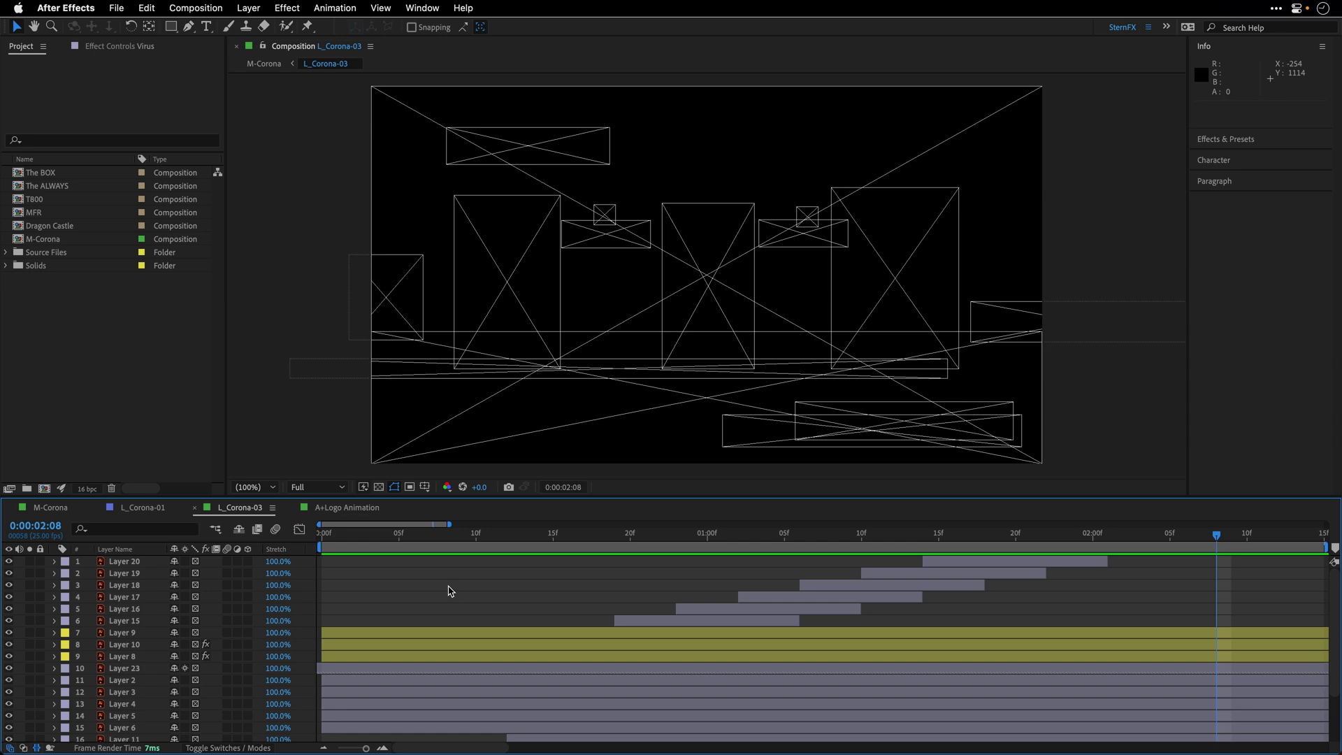
Go to the start, deselect all layers, maximize and fit the viewer, then play in full colour
{"action": "key", "text": "super+a"}
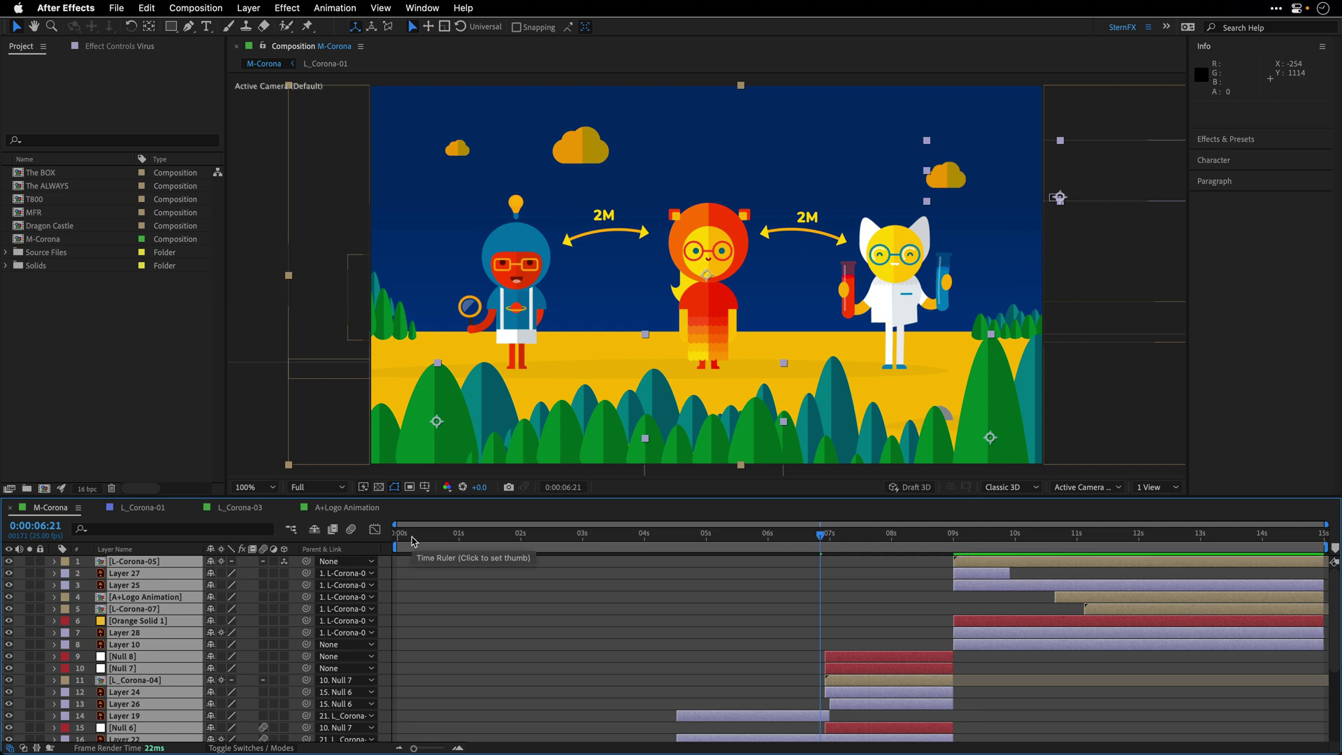
{"action": "key", "text": "Home"}
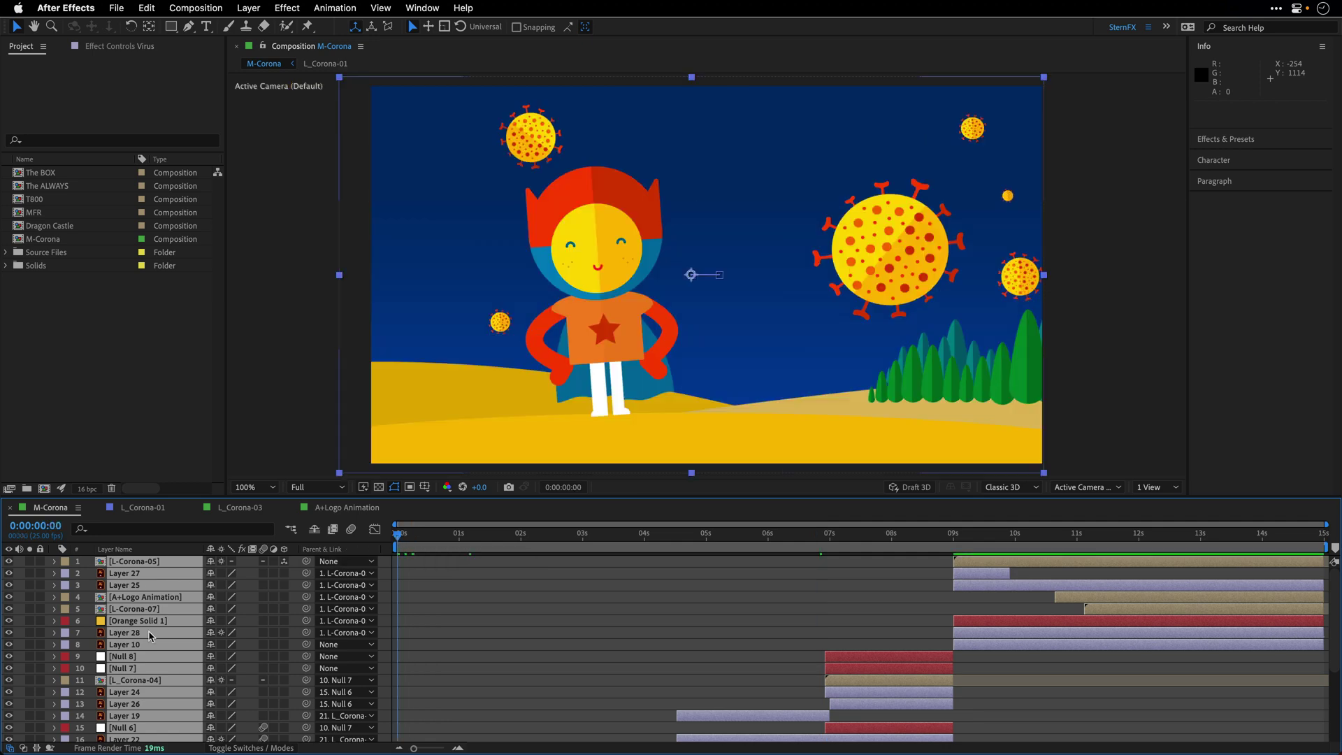
{"action": "scroll", "coordinate": [149, 634], "scroll_direction": "down", "scroll_amount": 5}
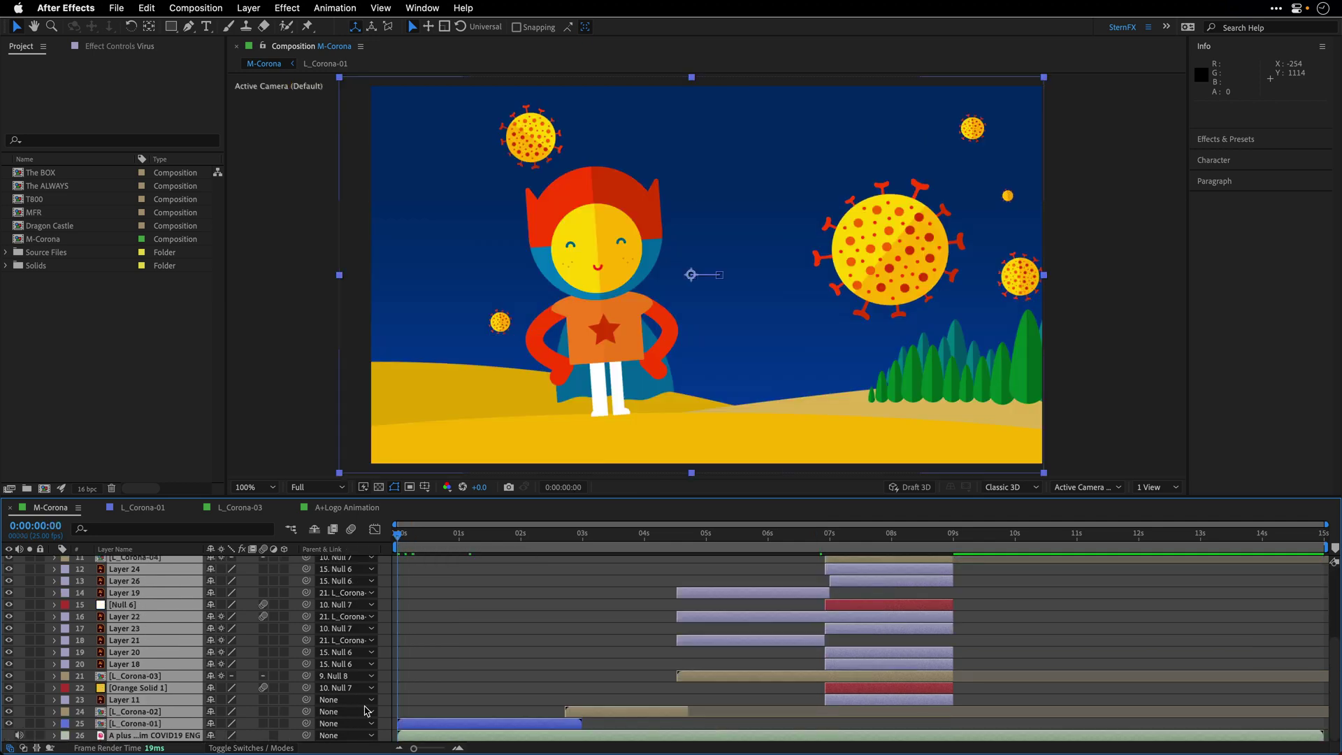
{"action": "key", "text": "F2"}
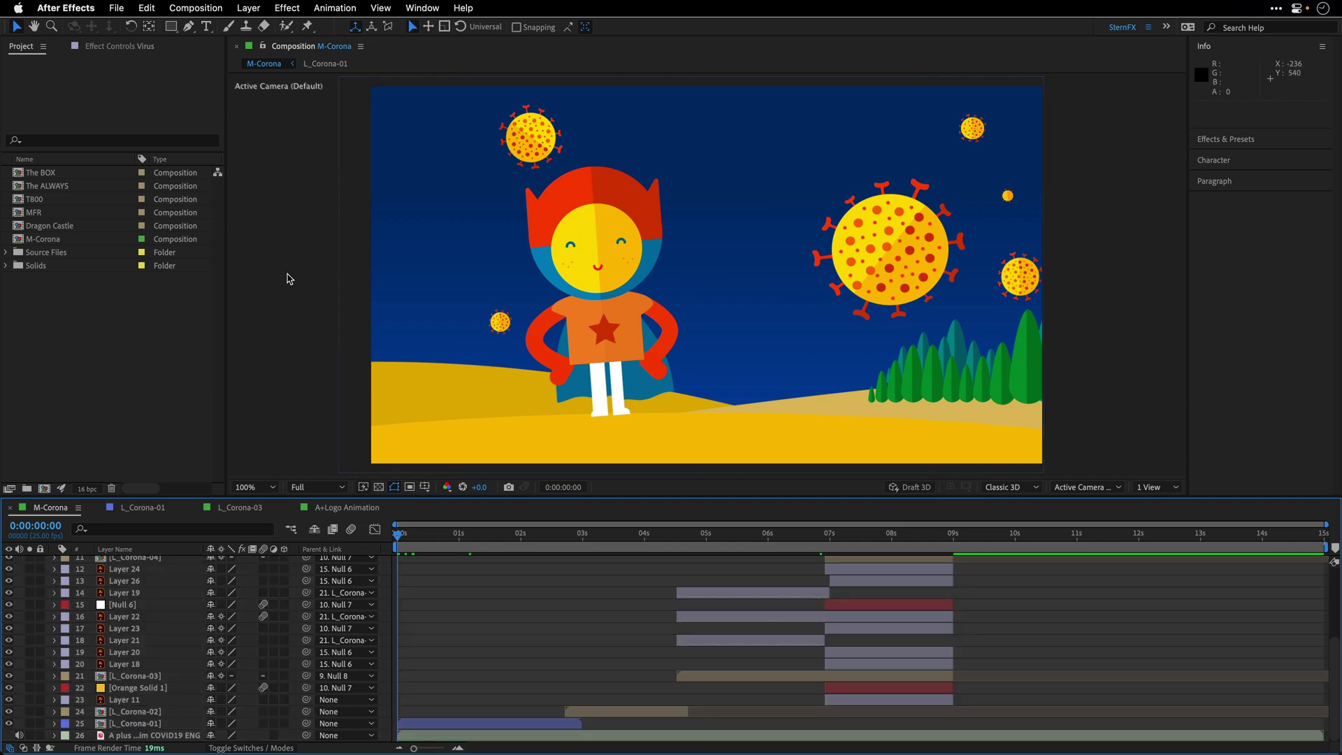
{"action": "key", "text": "grave"}
{"action": "key", "text": "shift+slash"}
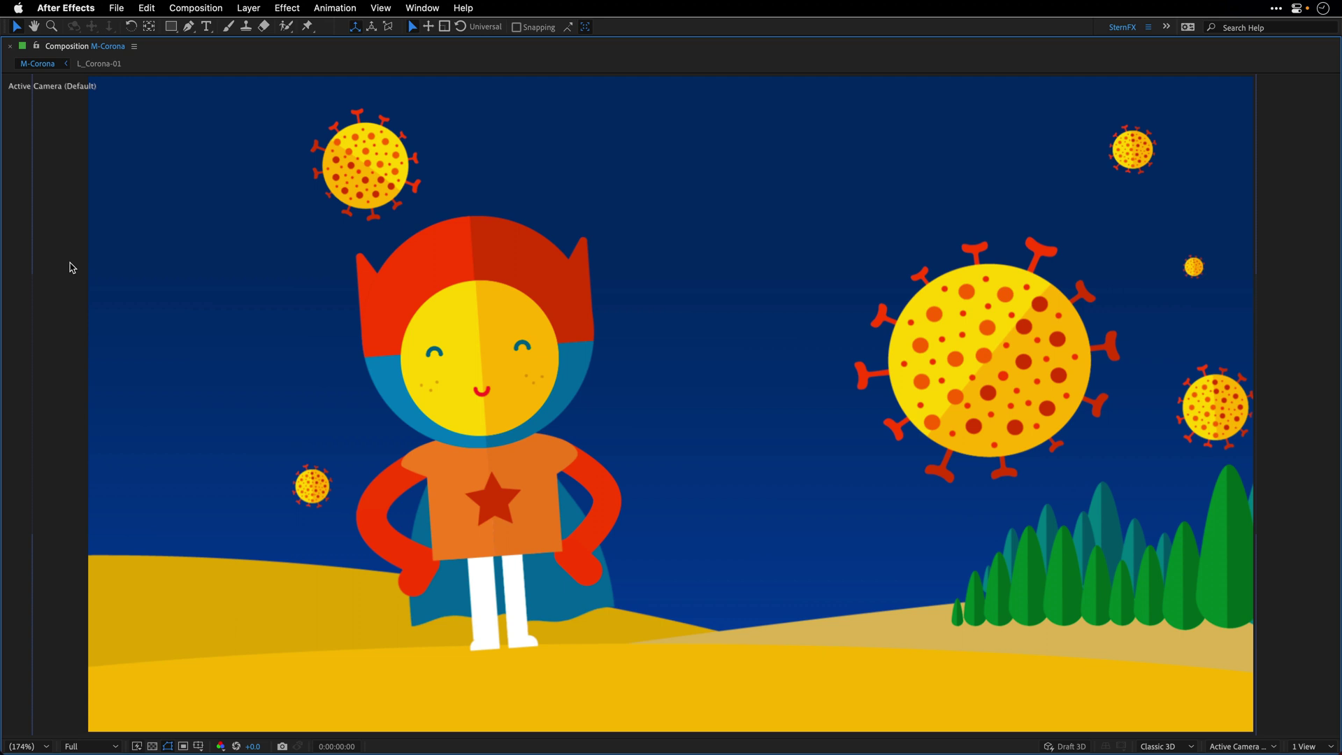
{"action": "key", "text": "space"}
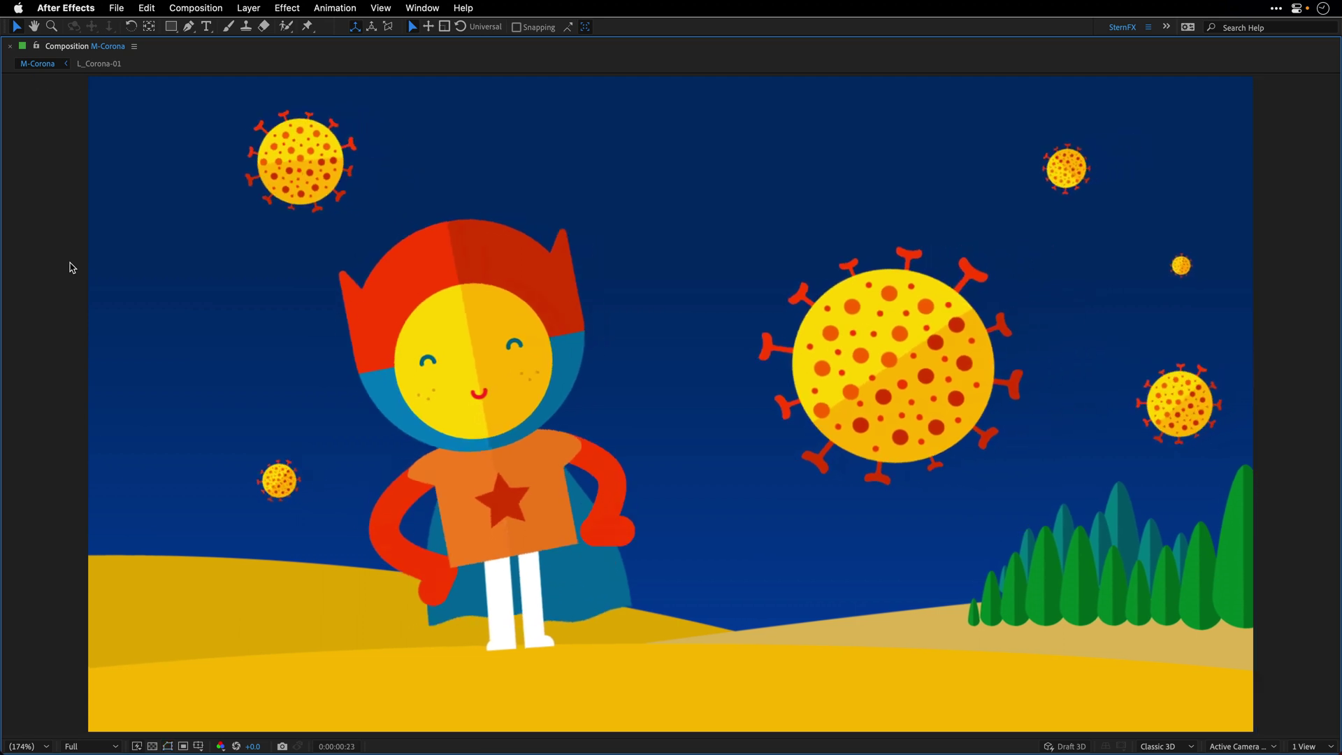